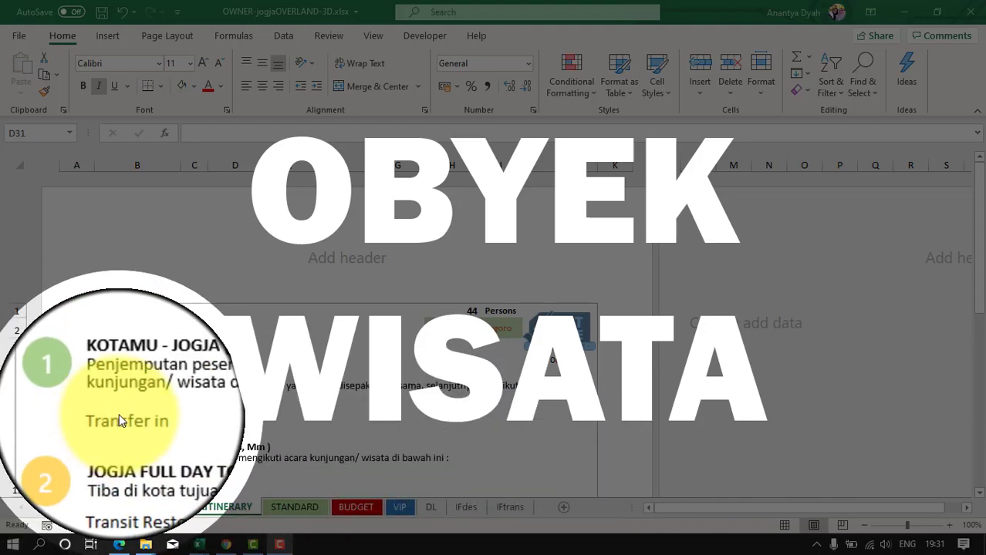
Change FAQ cell C36 from Transfer in to Departure and confirm TOURITINERARY's day 1 entry matches
{"action": "left_click", "coordinate": [119, 415]}
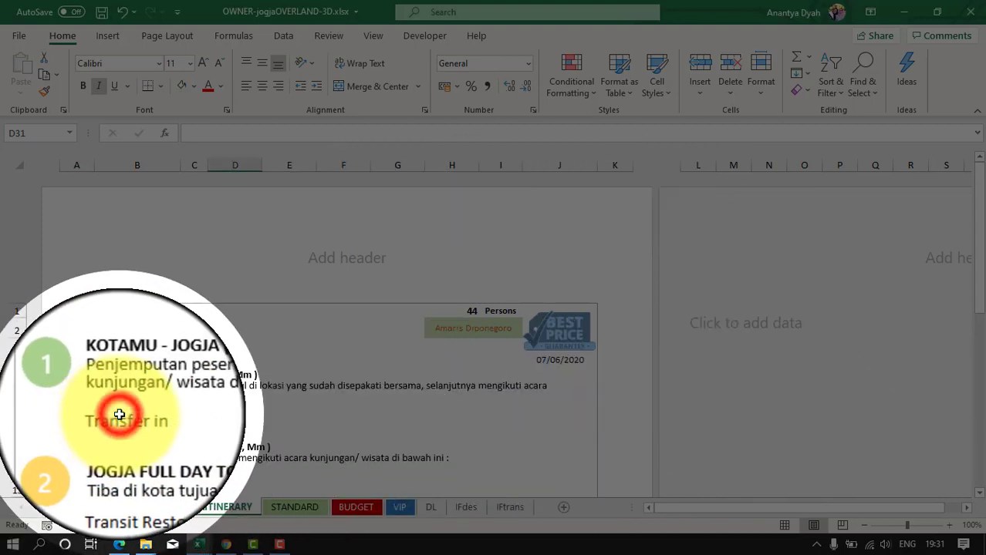
{"action": "left_click", "coordinate": [118, 419]}
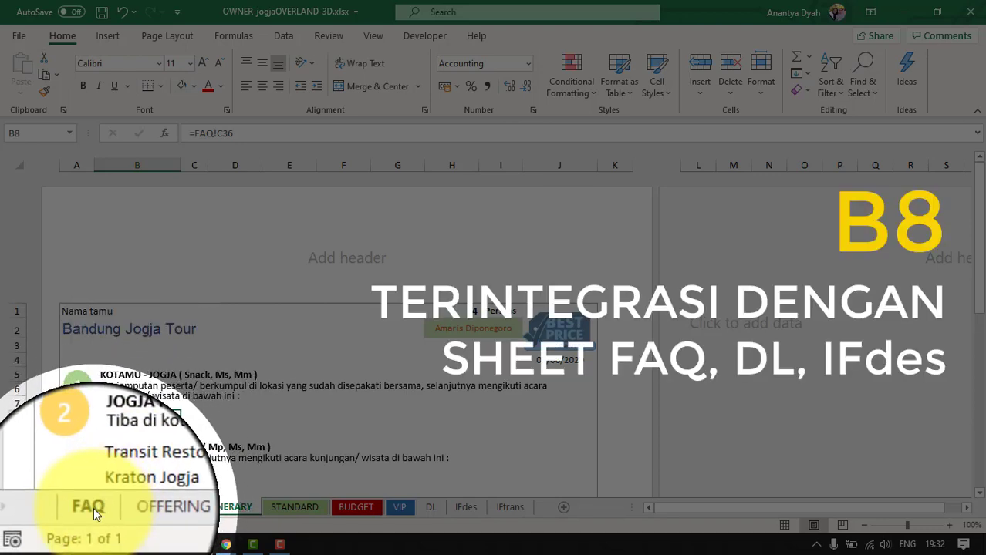
{"action": "left_click", "coordinate": [92, 508]}
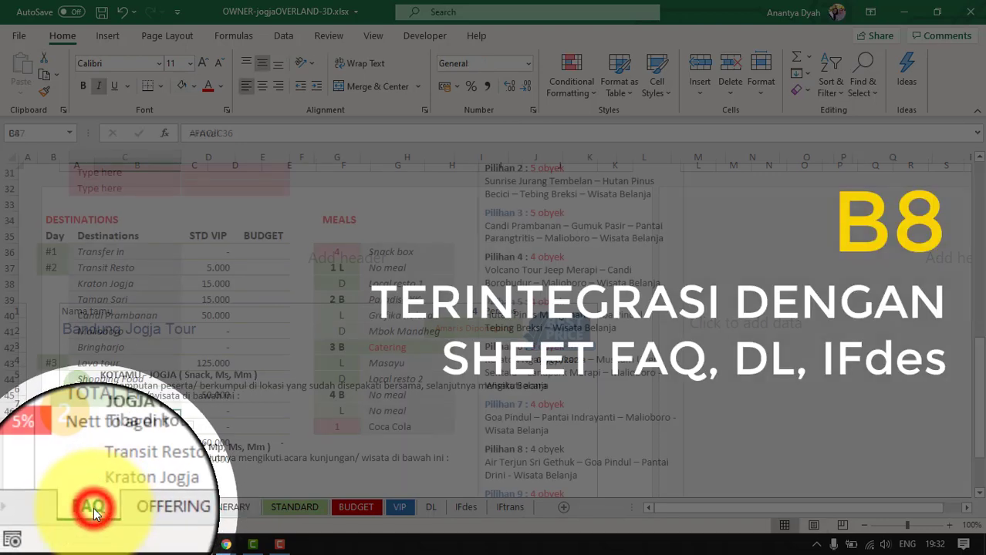
{"action": "left_click", "coordinate": [121, 251]}
{"action": "left_click", "coordinate": [186, 253]}
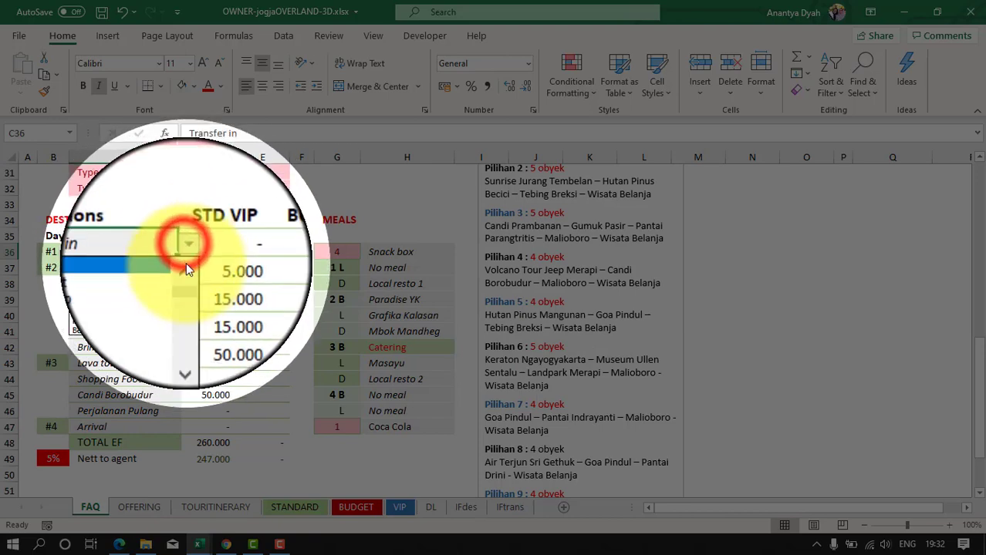
{"action": "left_click", "coordinate": [190, 279]}
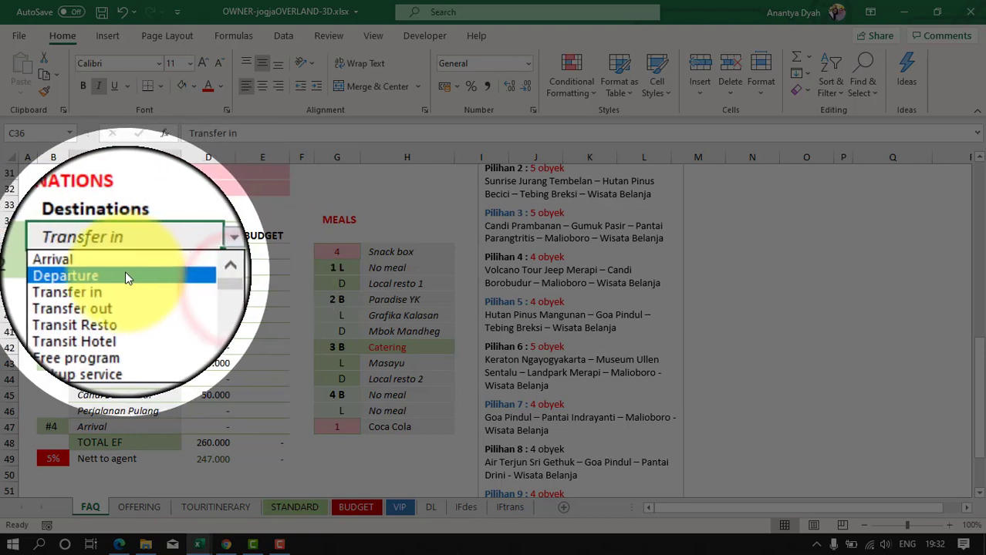
{"action": "left_click", "coordinate": [121, 275]}
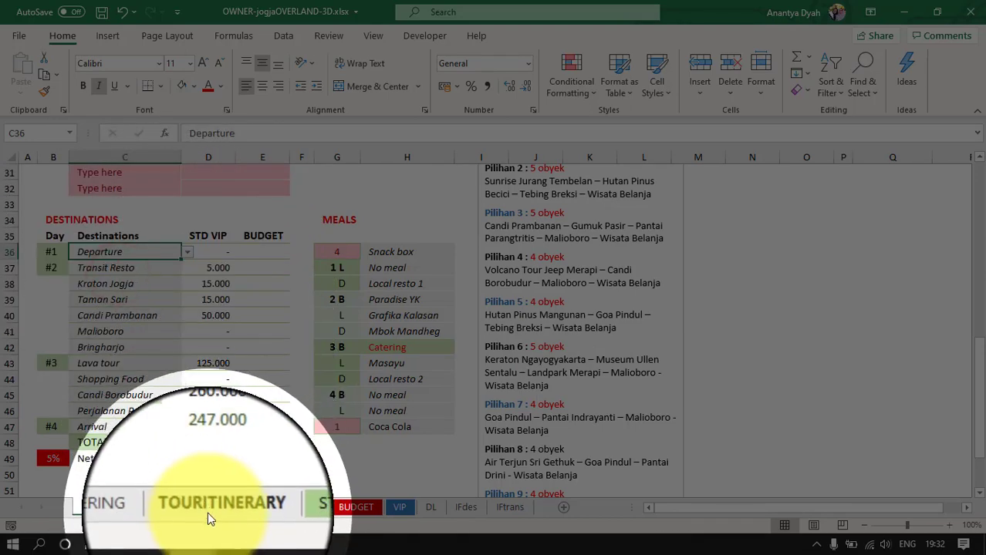
{"action": "left_click", "coordinate": [208, 511]}
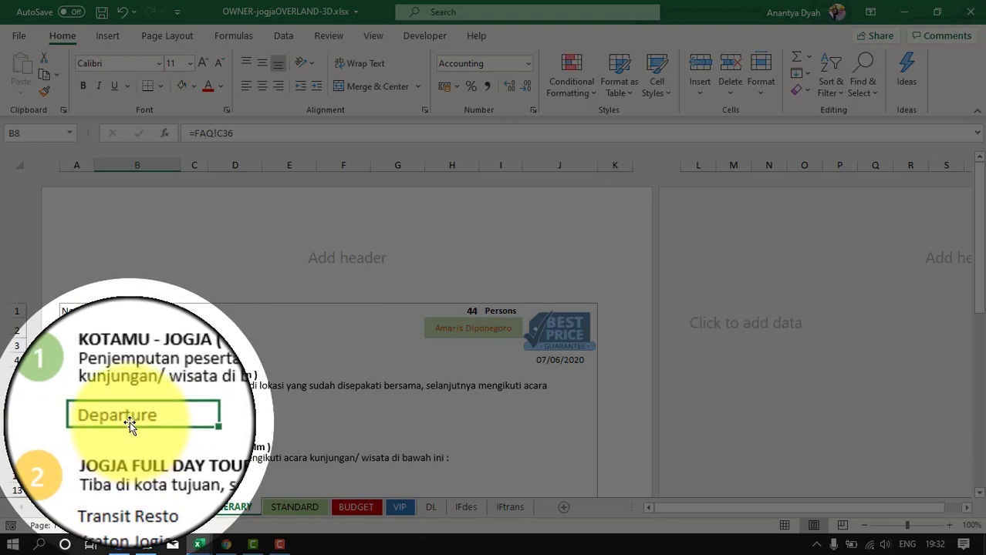
{"action": "left_click", "coordinate": [94, 511]}
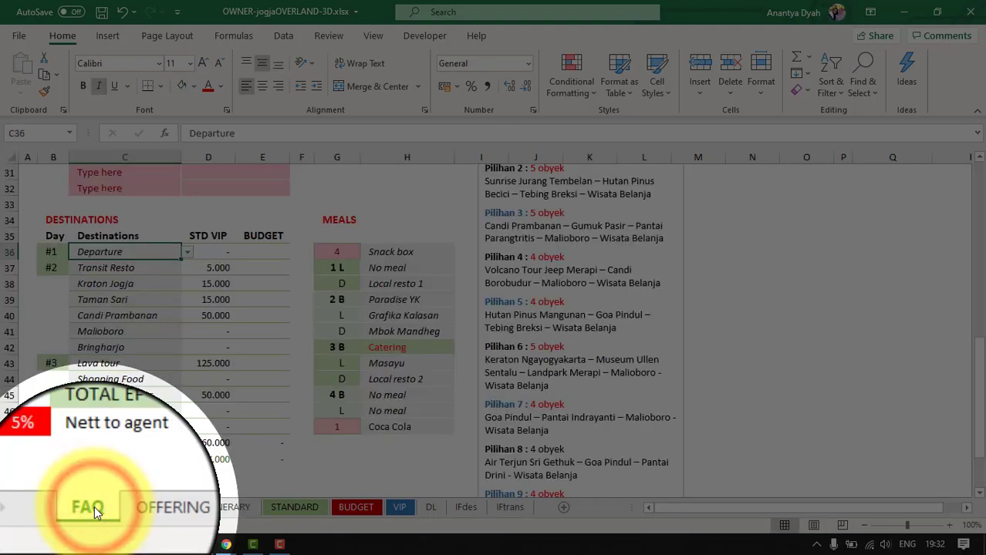
On the DL sheet, select the first Tour Program entries in N3:N5
{"action": "left_click", "coordinate": [432, 508]}
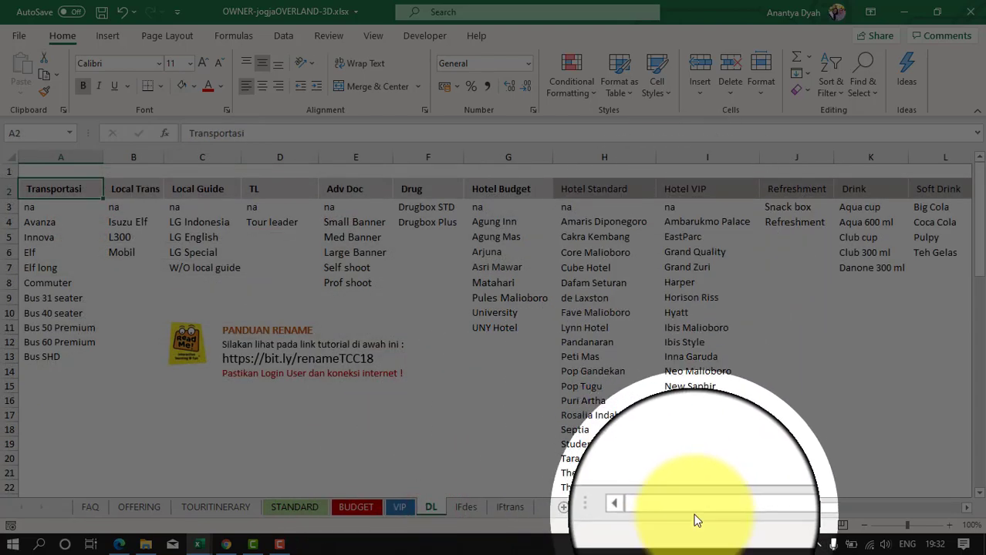
{"action": "left_click_drag", "start_coordinate": [696, 520], "coordinate": [777, 512]}
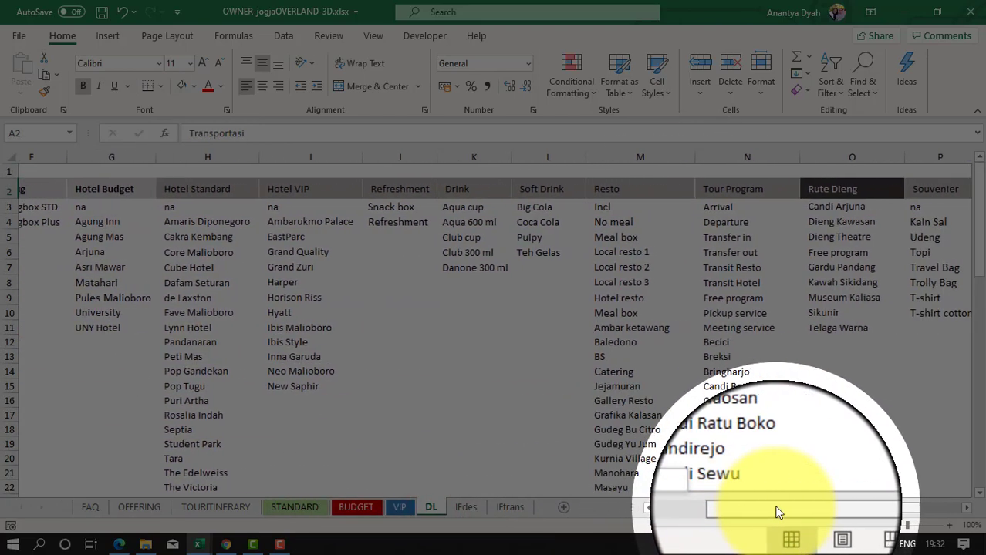
{"action": "left_click_drag", "start_coordinate": [777, 512], "coordinate": [781, 508]}
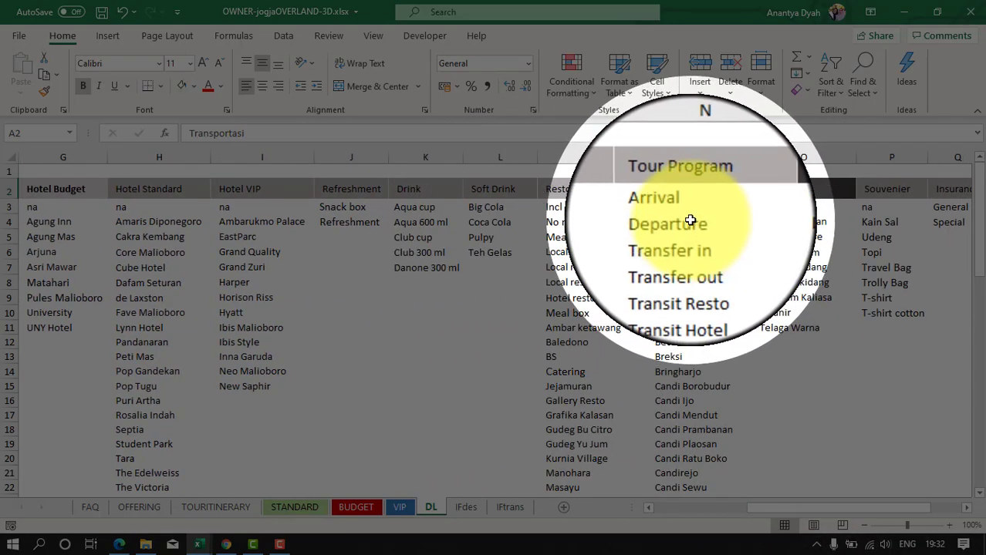
{"action": "left_click_drag", "start_coordinate": [694, 206], "coordinate": [694, 237]}
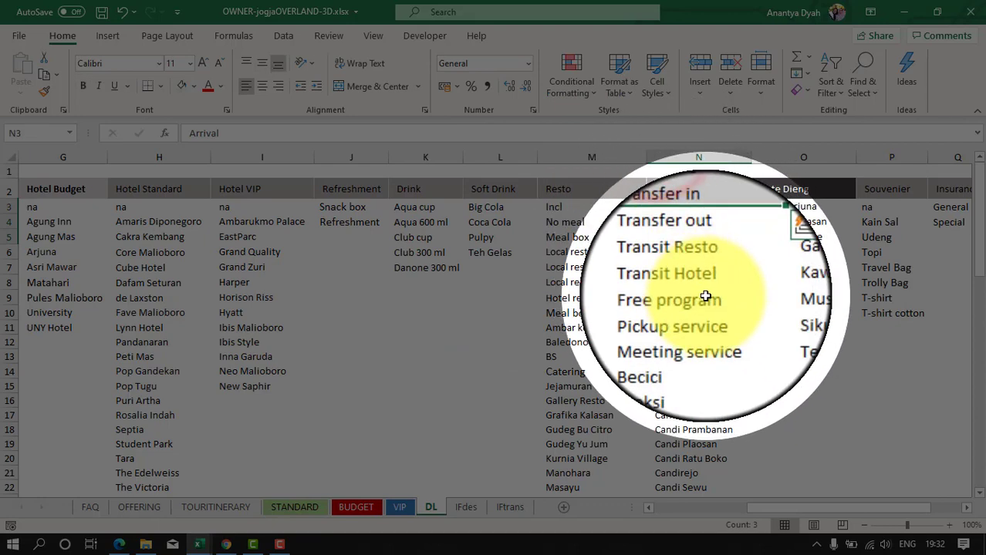
Scroll the Tour Program list down to its last entry, Upside Down, in N65
{"action": "scroll", "coordinate": [701, 312], "scroll_direction": "down", "scroll_amount": 2}
{"action": "scroll", "coordinate": [700, 320], "scroll_direction": "down", "scroll_amount": 5}
{"action": "scroll", "coordinate": [698, 331], "scroll_direction": "down", "scroll_amount": 4}
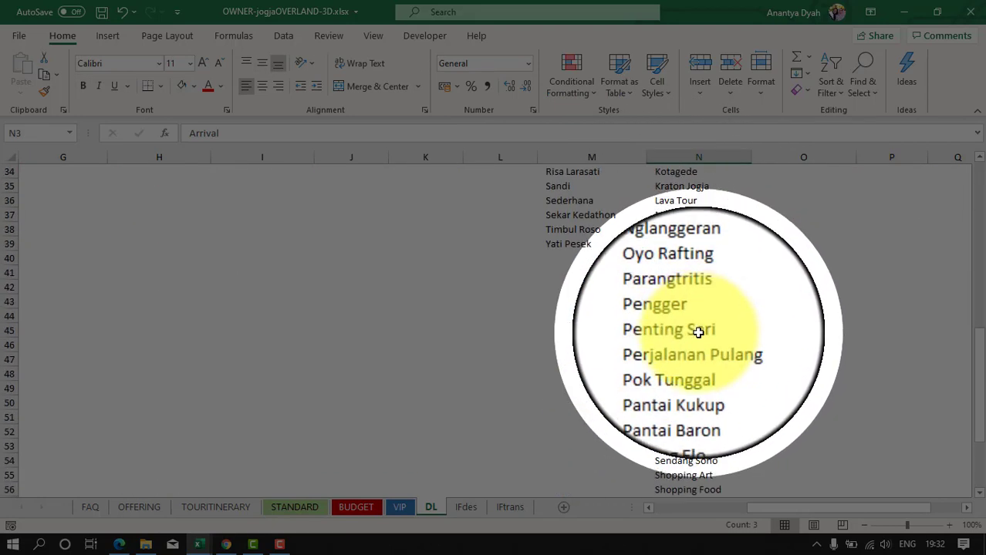
{"action": "scroll", "coordinate": [688, 381], "scroll_direction": "down", "scroll_amount": 2}
{"action": "scroll", "coordinate": [688, 387], "scroll_direction": "down", "scroll_amount": 5}
{"action": "left_click", "coordinate": [684, 317]}
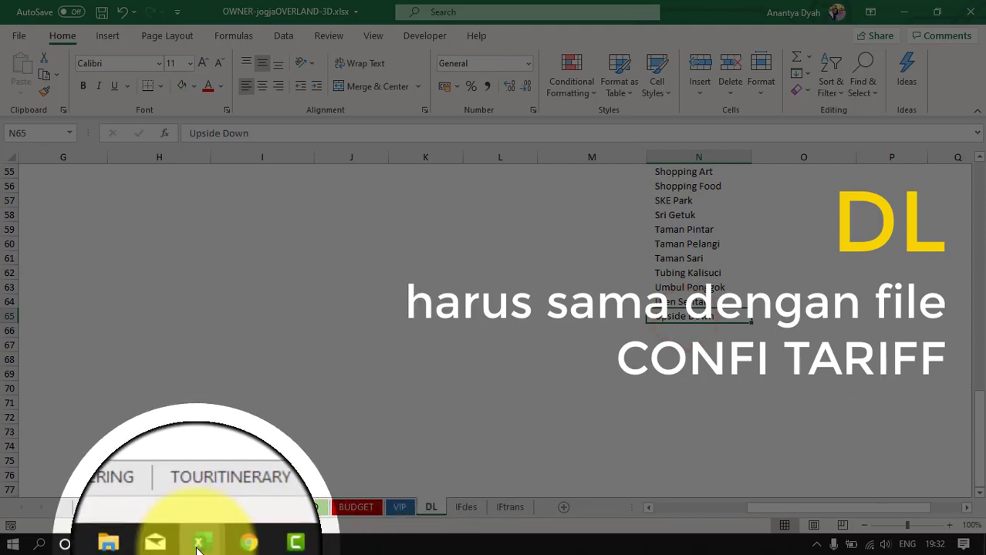
In CONFITARIFF-JOGJA.xlsx, select the first admission entry, Arrival, in H107
{"action": "mouse_move", "coordinate": [199, 548]}
{"action": "left_click", "coordinate": [273, 485]}
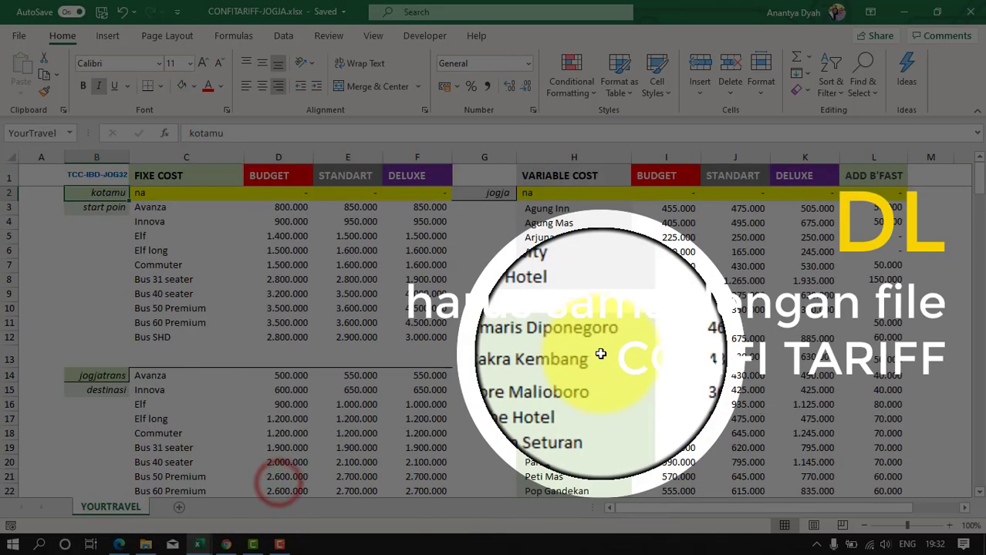
{"action": "scroll", "coordinate": [601, 354], "scroll_direction": "down", "scroll_amount": 4}
{"action": "scroll", "coordinate": [600, 353], "scroll_direction": "down", "scroll_amount": 6}
{"action": "scroll", "coordinate": [601, 353], "scroll_direction": "down", "scroll_amount": 3}
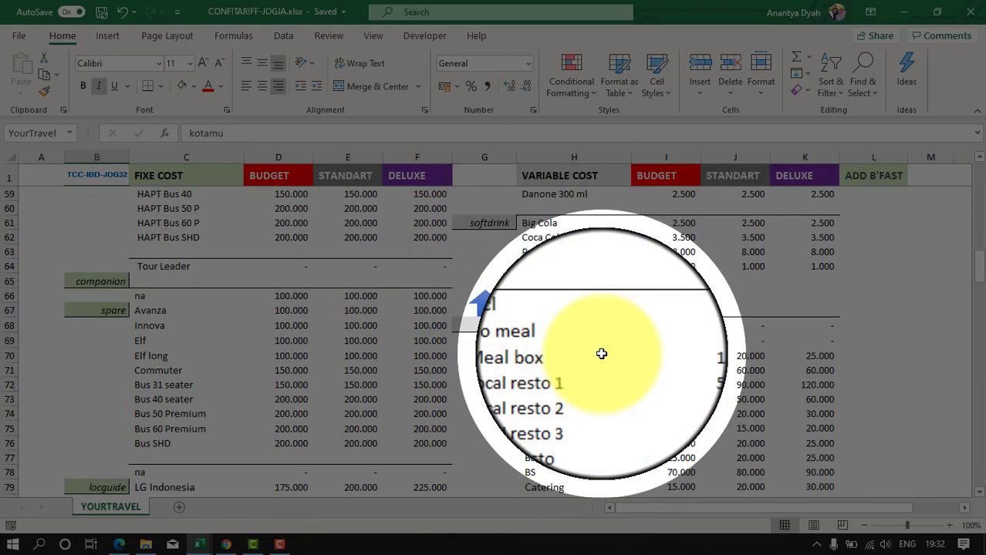
{"action": "scroll", "coordinate": [601, 353], "scroll_direction": "down", "scroll_amount": 6}
{"action": "scroll", "coordinate": [601, 353], "scroll_direction": "down", "scroll_amount": 5}
{"action": "scroll", "coordinate": [600, 353], "scroll_direction": "down", "scroll_amount": 3}
{"action": "scroll", "coordinate": [599, 334], "scroll_direction": "down", "scroll_amount": 3}
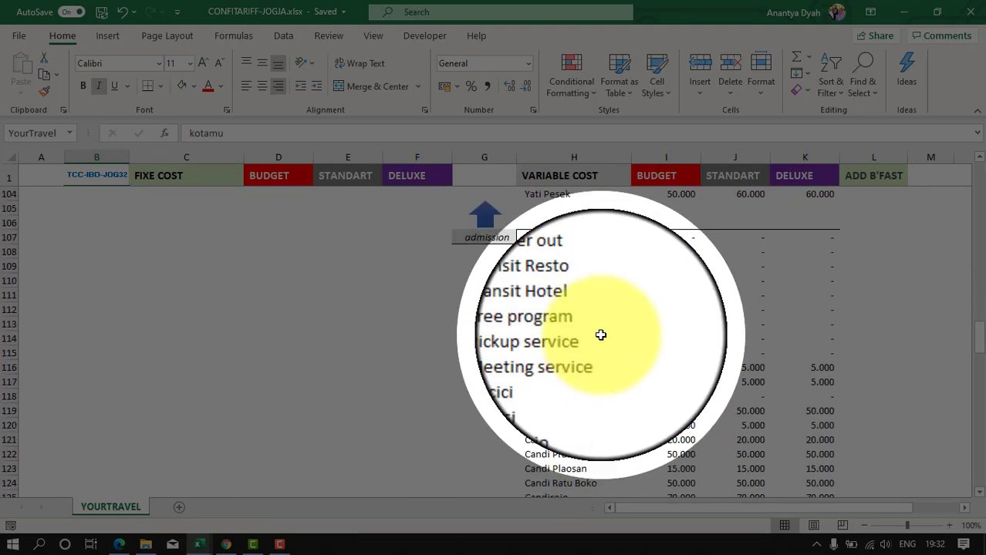
{"action": "left_click", "coordinate": [553, 245]}
Extend the selection to Upside Down in H169 to count 63 entries
{"action": "scroll", "coordinate": [583, 326], "scroll_direction": "down", "scroll_amount": 6}
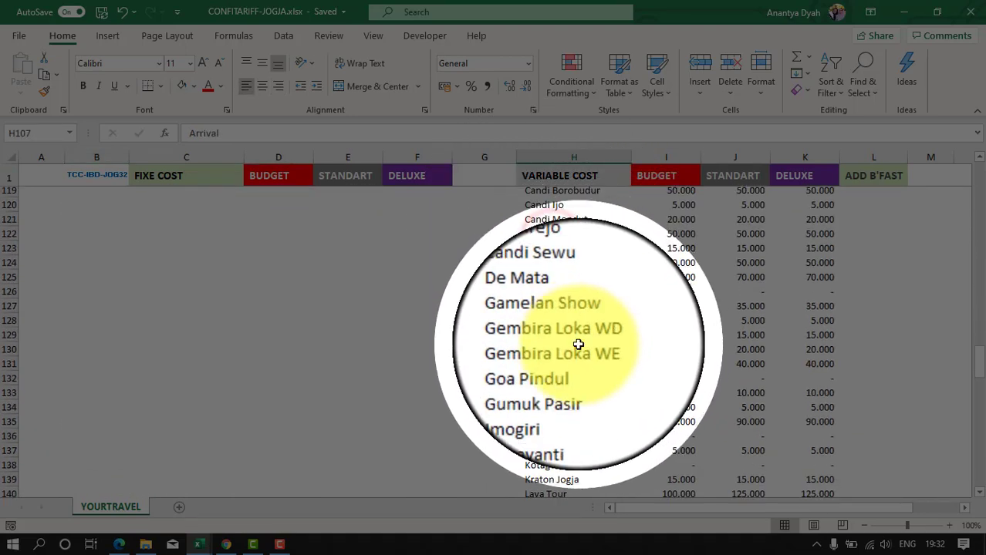
{"action": "scroll", "coordinate": [576, 346], "scroll_direction": "down", "scroll_amount": 6}
{"action": "scroll", "coordinate": [571, 365], "scroll_direction": "down", "scroll_amount": 5}
{"action": "scroll", "coordinate": [568, 386], "scroll_direction": "down", "scroll_amount": 1}
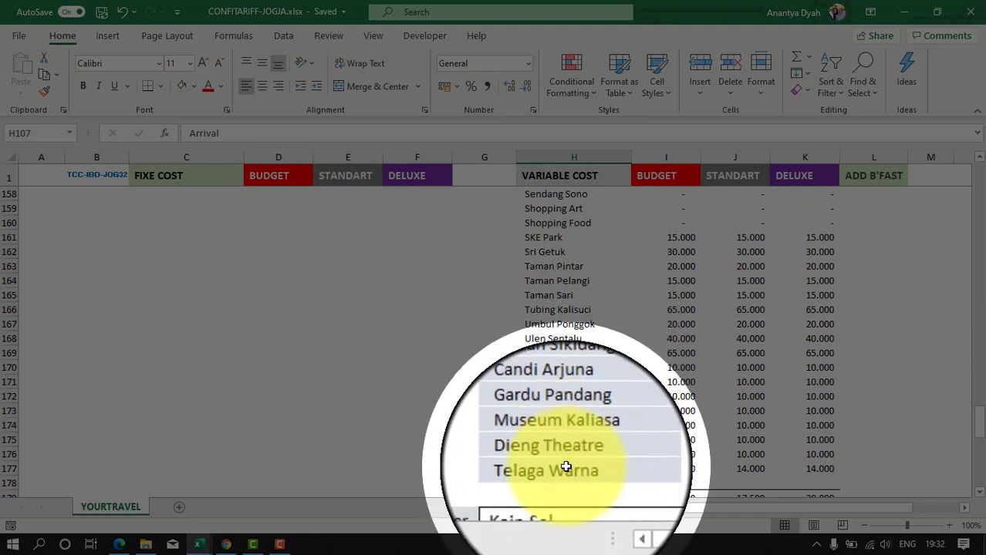
{"action": "left_click", "coordinate": [577, 353], "text": "shift"}
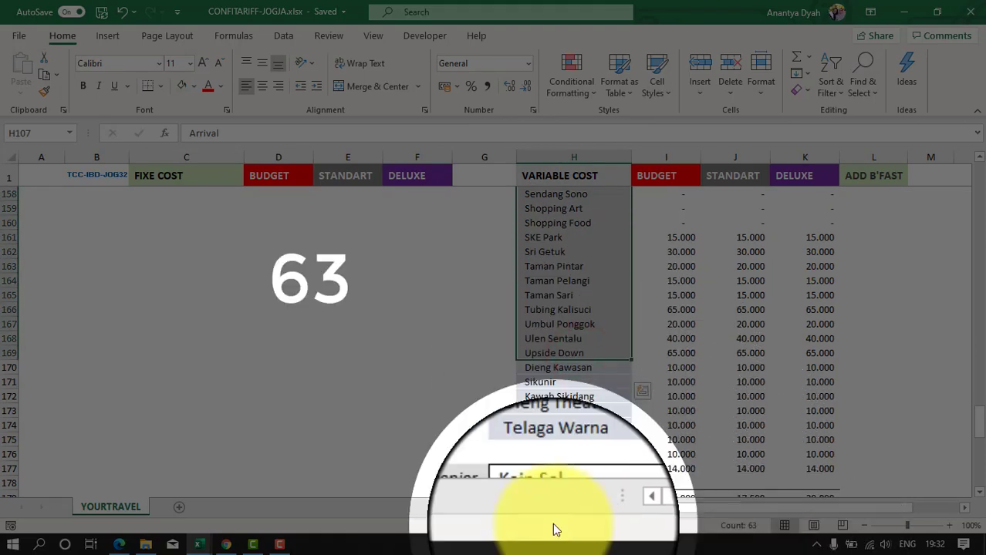
In OWNER-jogjaOVERLAND, select the 63-entry DTW Tour Program range, then pick TOURITINERARY cell D8
{"action": "mouse_move", "coordinate": [179, 544]}
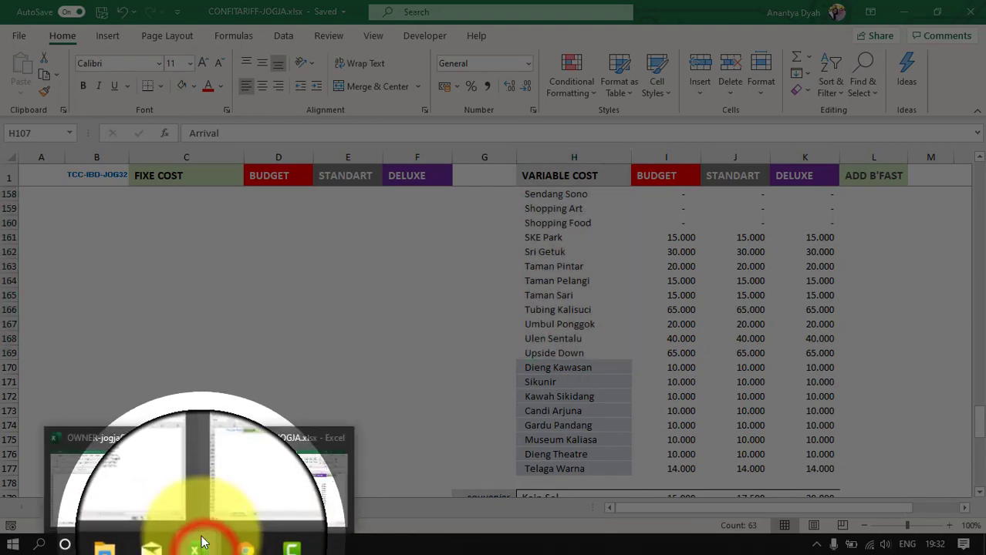
{"action": "left_click", "coordinate": [148, 494]}
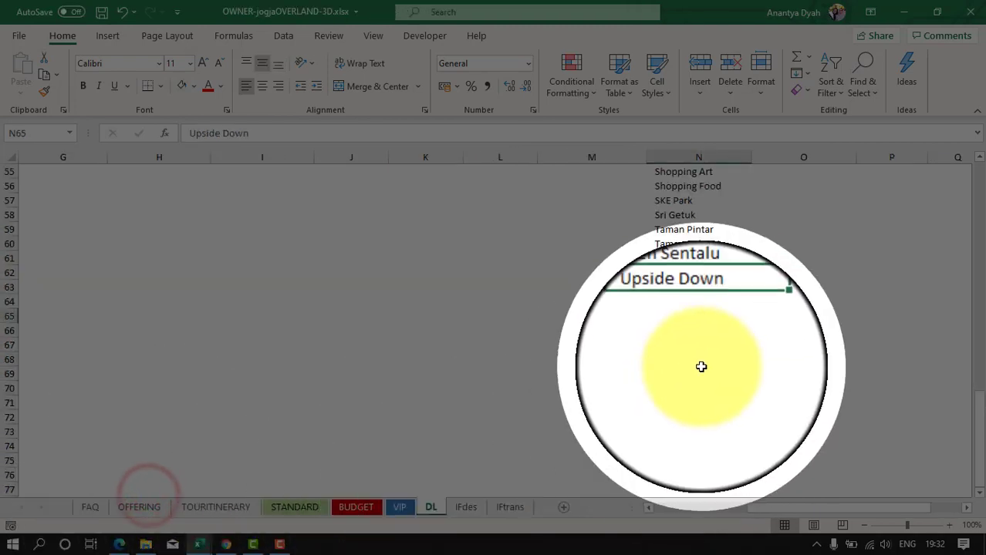
{"action": "scroll", "coordinate": [704, 351], "scroll_direction": "up", "scroll_amount": 3}
{"action": "scroll", "coordinate": [704, 345], "scroll_direction": "up", "scroll_amount": 6}
{"action": "scroll", "coordinate": [704, 345], "scroll_direction": "up", "scroll_amount": 8}
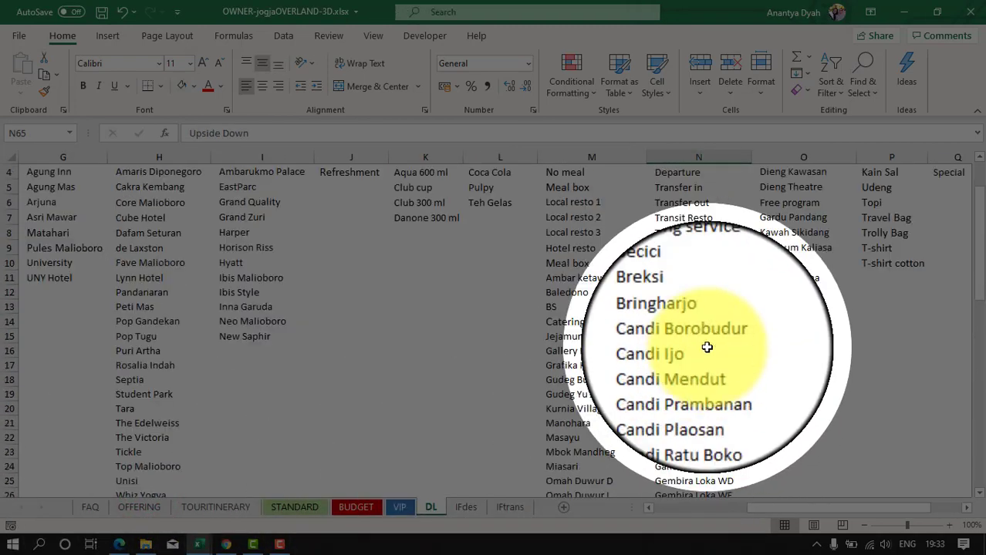
{"action": "scroll", "coordinate": [706, 325], "scroll_direction": "up", "scroll_amount": 1}
{"action": "scroll", "coordinate": [707, 325], "scroll_direction": "up", "scroll_amount": 1}
{"action": "left_click", "coordinate": [671, 206]}
{"action": "key", "text": "ctrl+shift+Down"}
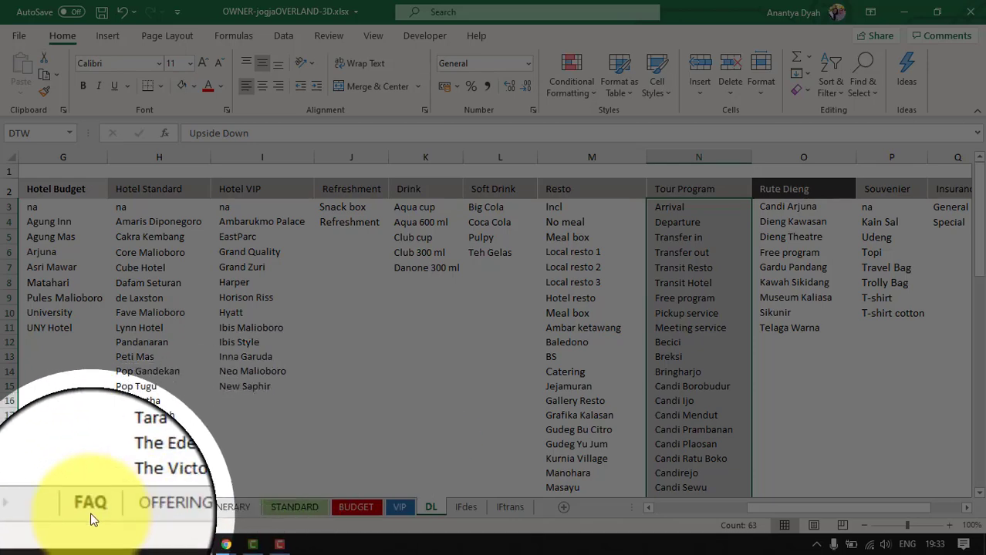
{"action": "left_click", "coordinate": [266, 507]}
{"action": "left_click", "coordinate": [215, 419]}
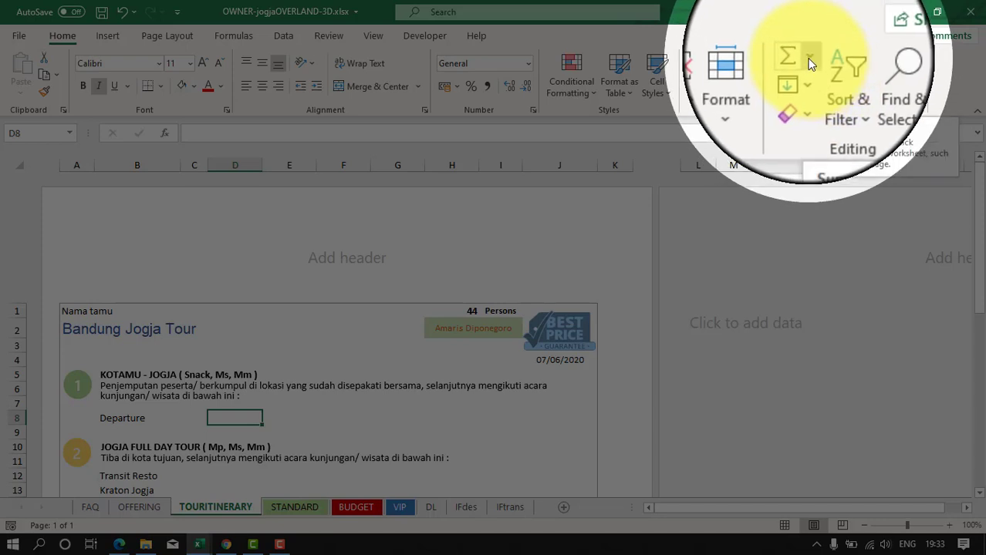
Open the Insert Function dialog for D8 from AutoSum's More Functions
{"action": "left_click", "coordinate": [808, 61]}
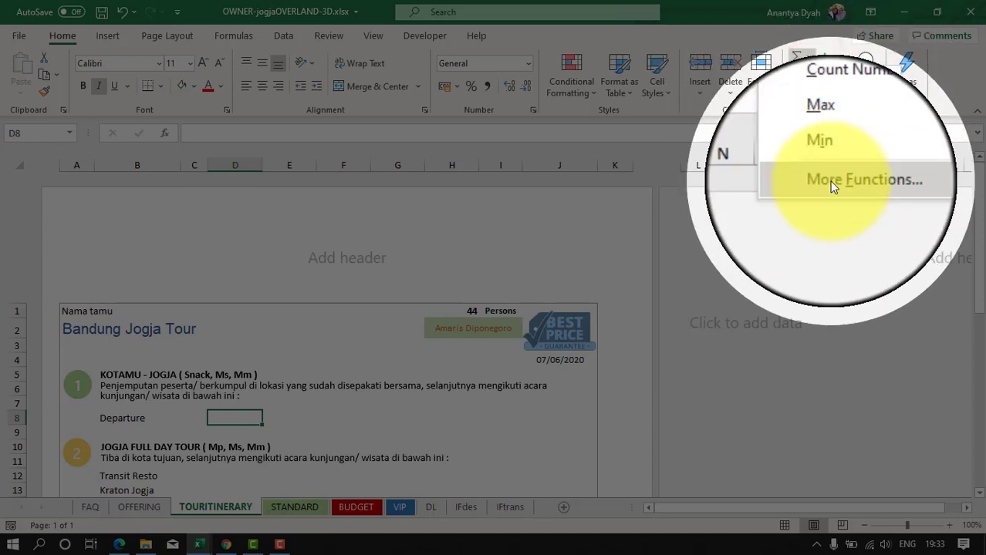
{"action": "left_click", "coordinate": [833, 188]}
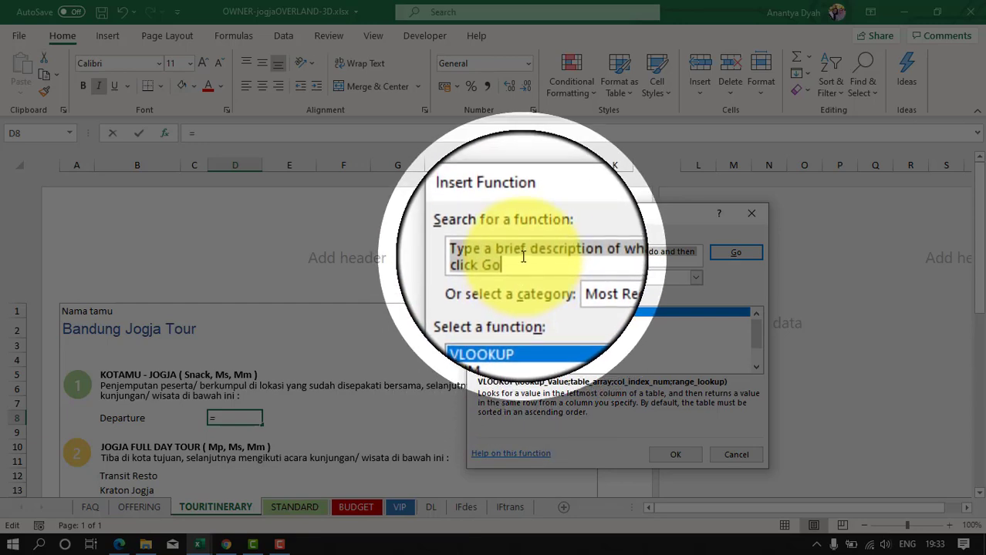
Start a VLOOKUP in D8 with B8 (Departure) as the lookup value
{"action": "left_click", "coordinate": [523, 258]}
{"action": "type", "text": "vlookup"}
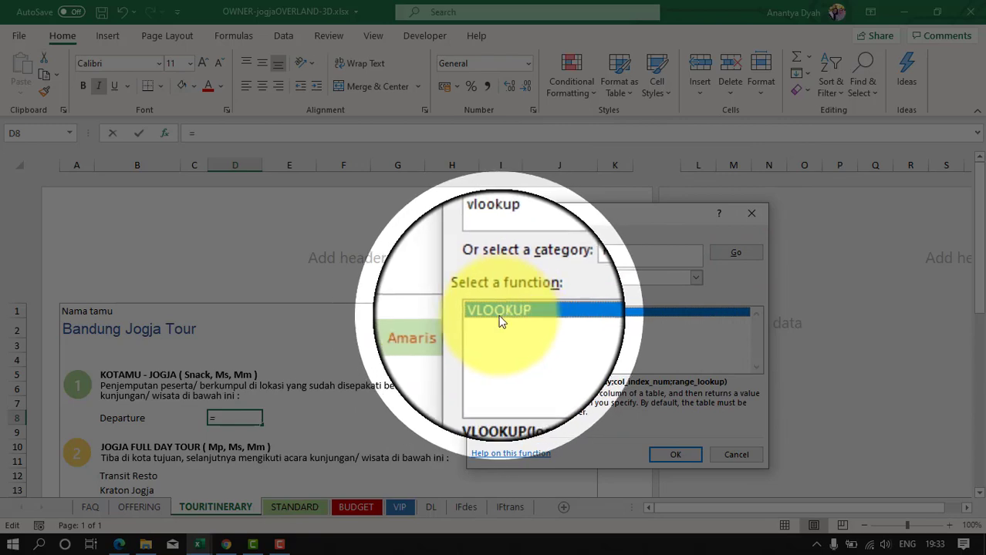
{"action": "double_click", "coordinate": [500, 321]}
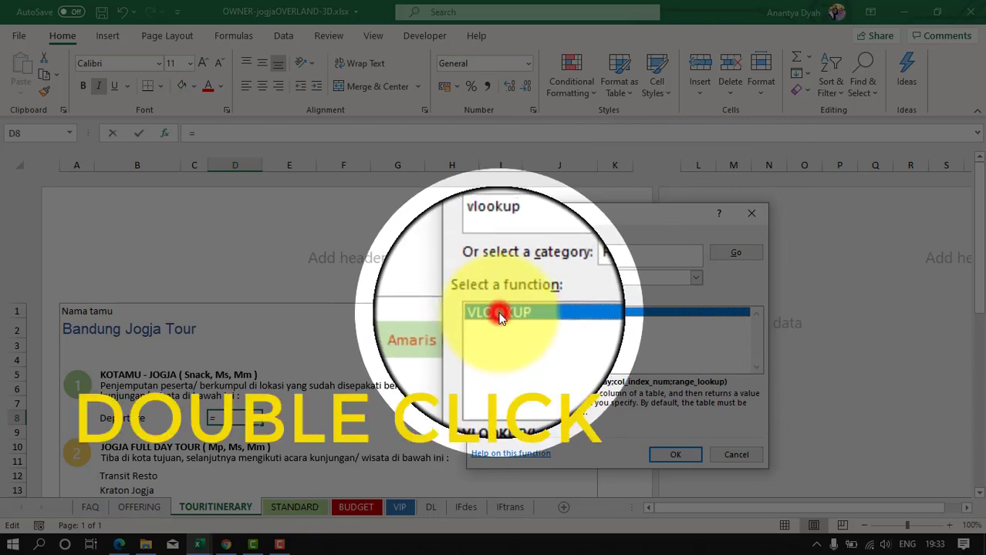
{"action": "double_click", "coordinate": [500, 316]}
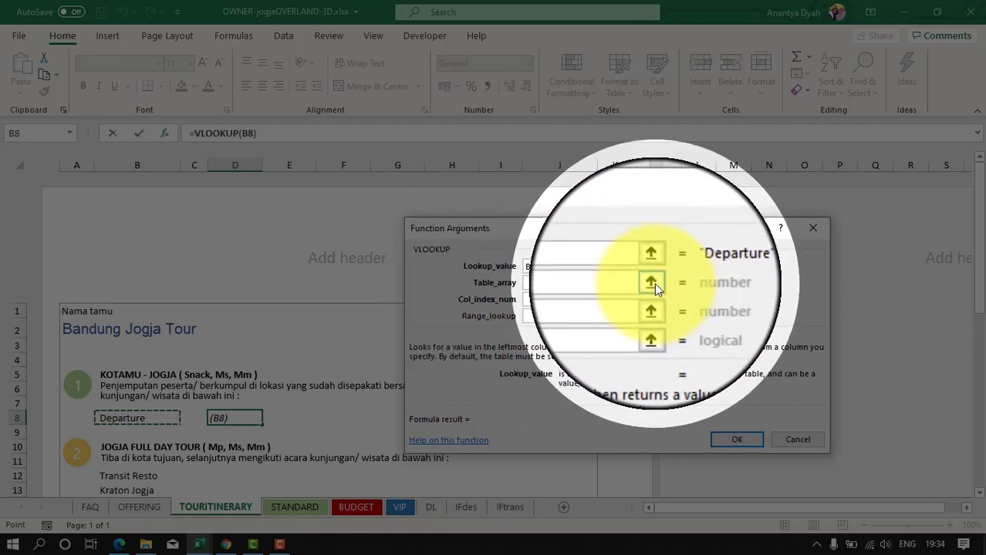
Set the VLOOKUP table array to IFdes!A1:B1400 on the IFdes sheet
{"action": "left_click", "coordinate": [654, 283]}
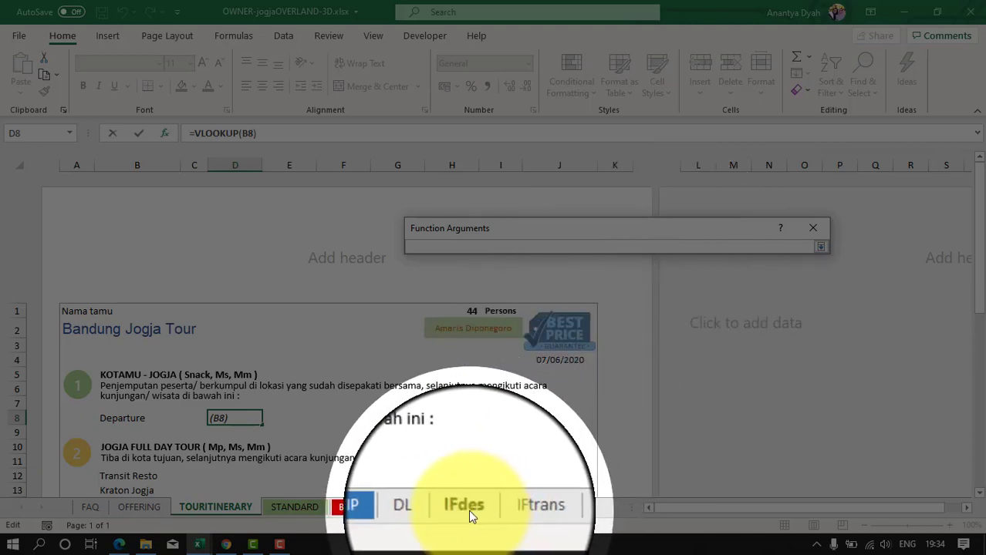
{"action": "left_click", "coordinate": [468, 510]}
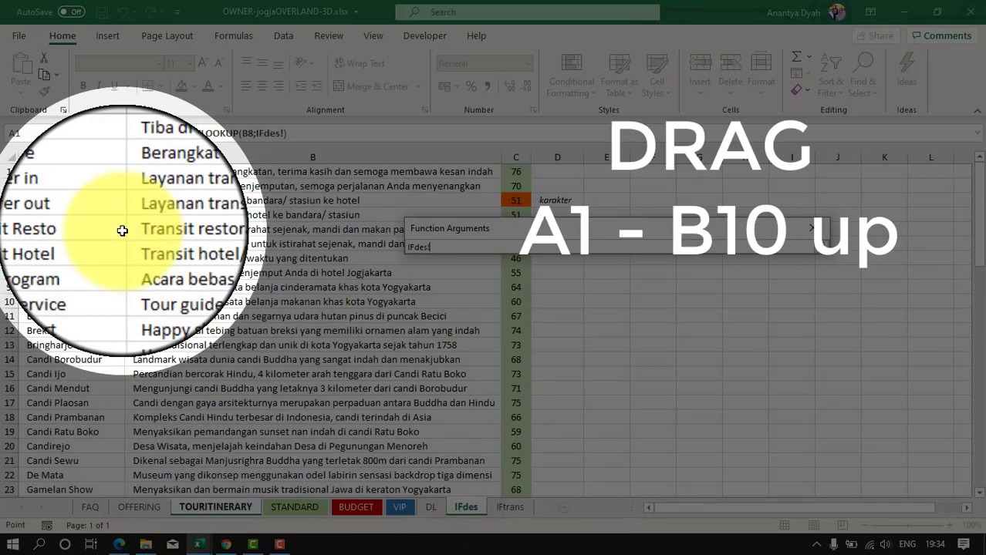
{"action": "mouse_move", "coordinate": [34, 172]}
{"action": "left_mouse_down"}
{"action": "mouse_move", "coordinate": [250, 306]}
{"action": "mouse_move", "coordinate": [268, 359]}
{"action": "left_mouse_up"}
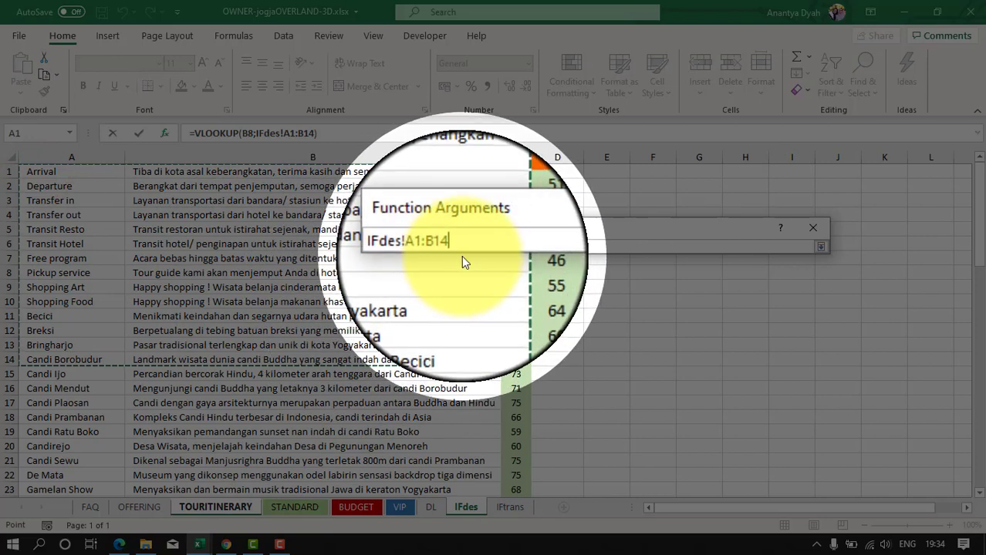
{"action": "left_click", "coordinate": [464, 246]}
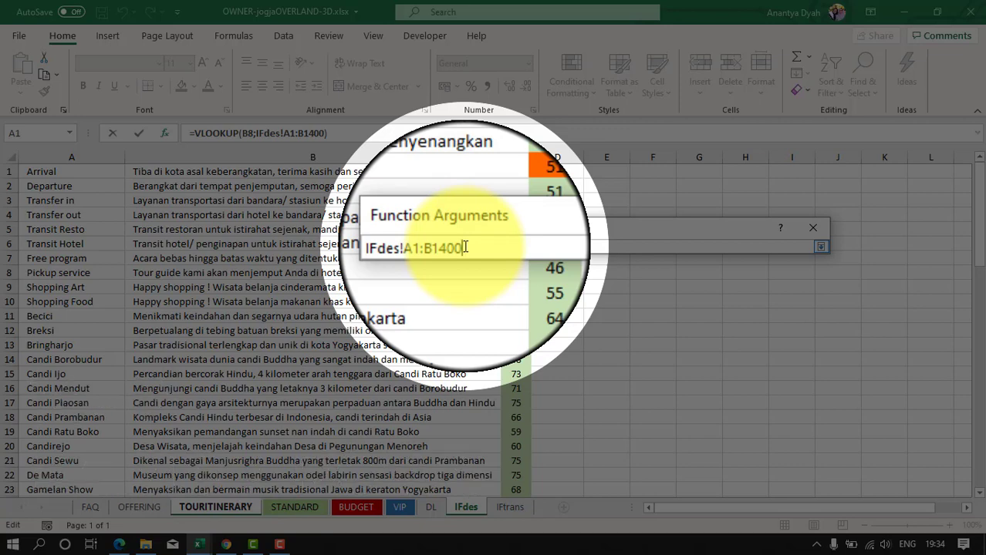
{"action": "key", "text": "Return"}
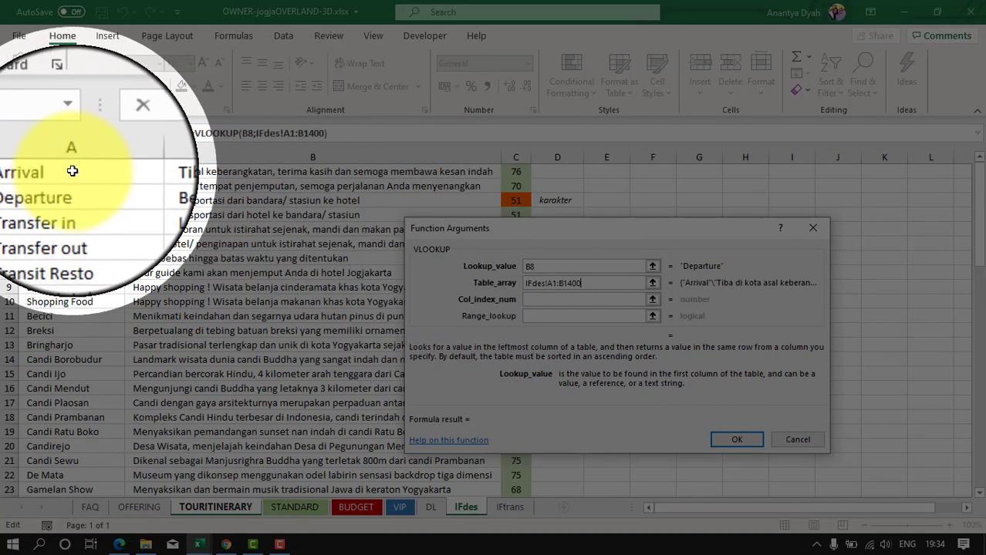
{"action": "left_click_drag", "start_coordinate": [66, 159], "coordinate": [368, 158]}
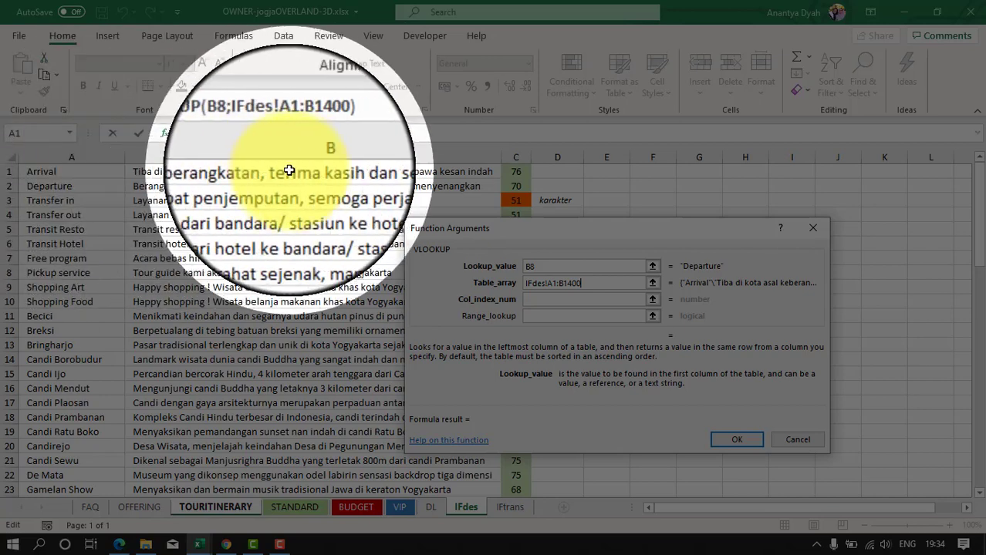
Enter column index 2 and FALSE range lookup, completing =VLOOKUP(B8;IFdes!A1:B1400;2;FALSE)
{"action": "left_click", "coordinate": [547, 301]}
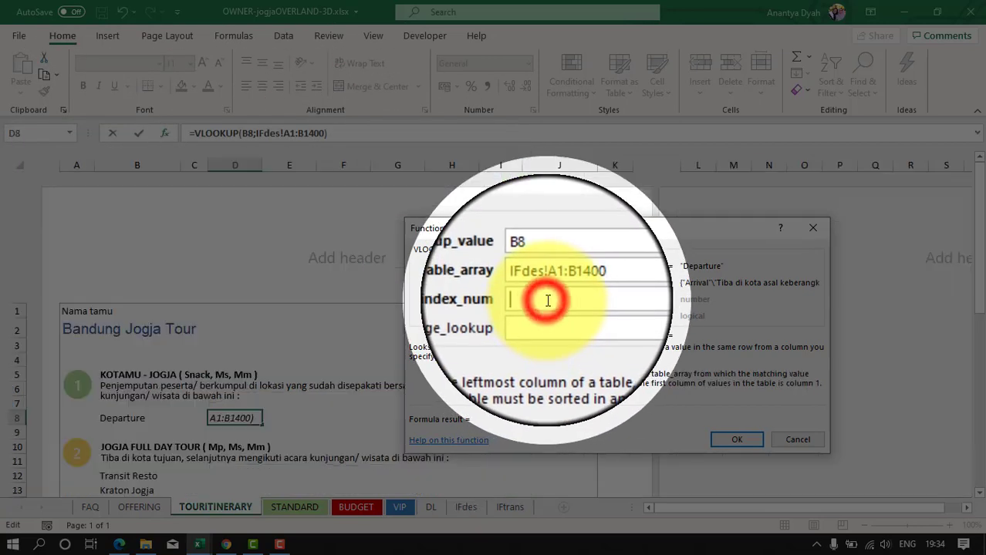
{"action": "type", "text": "2"}
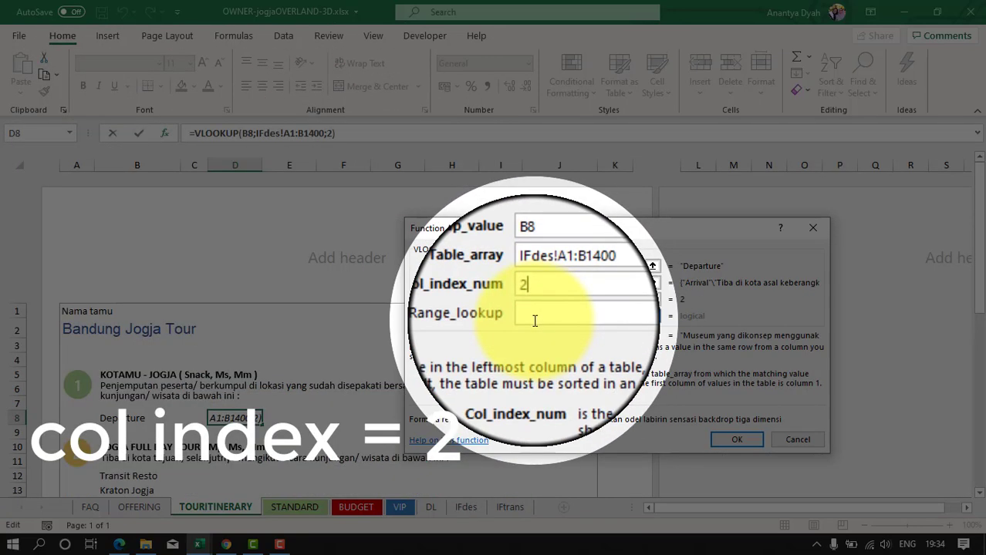
{"action": "left_click", "coordinate": [535, 322]}
{"action": "type", "text": "f"}
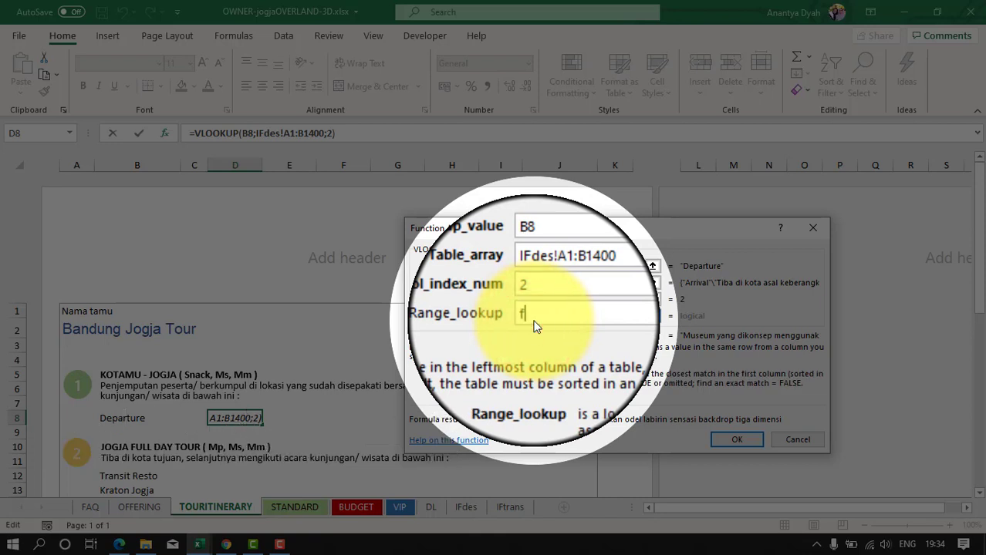
{"action": "type", "text": "alse"}
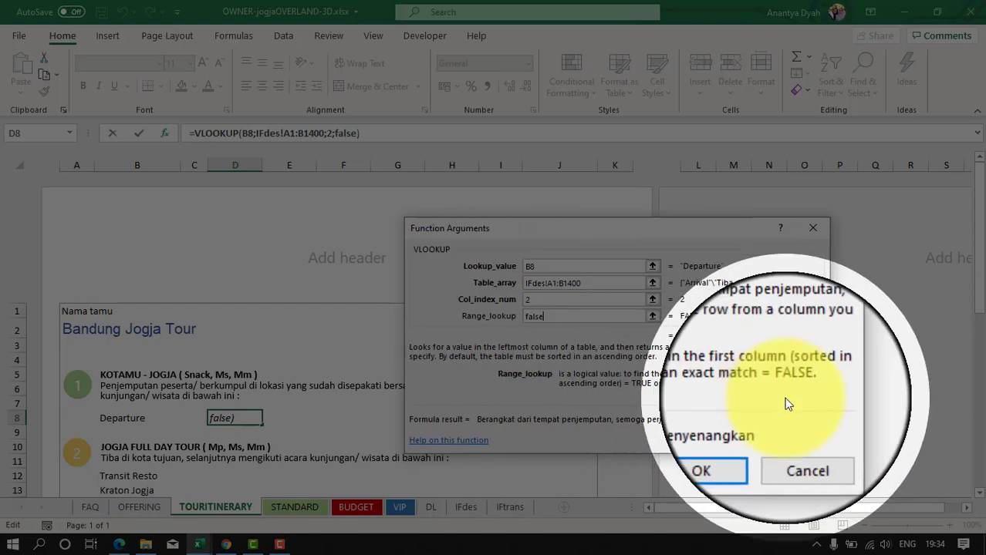
{"action": "left_click", "coordinate": [737, 439]}
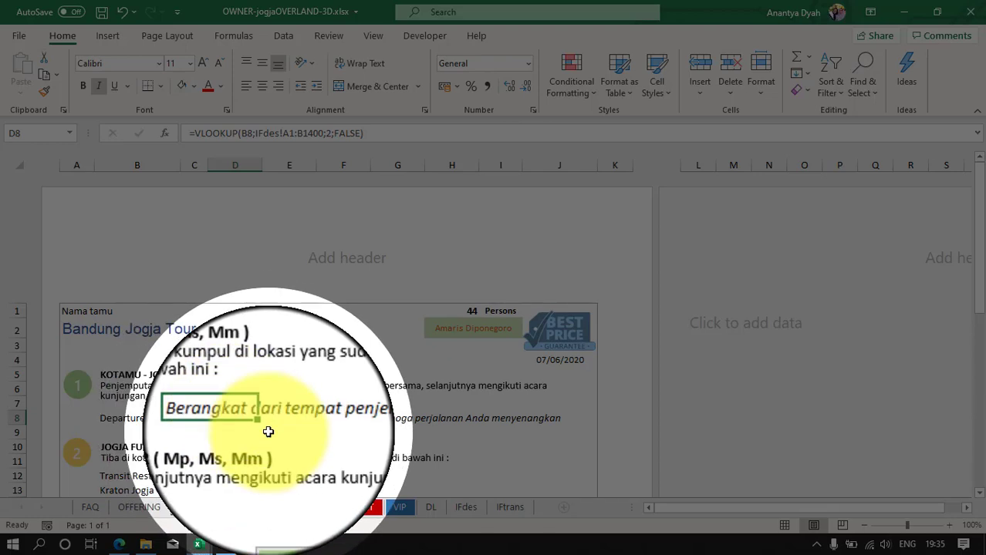
{"action": "left_click", "coordinate": [467, 509]}
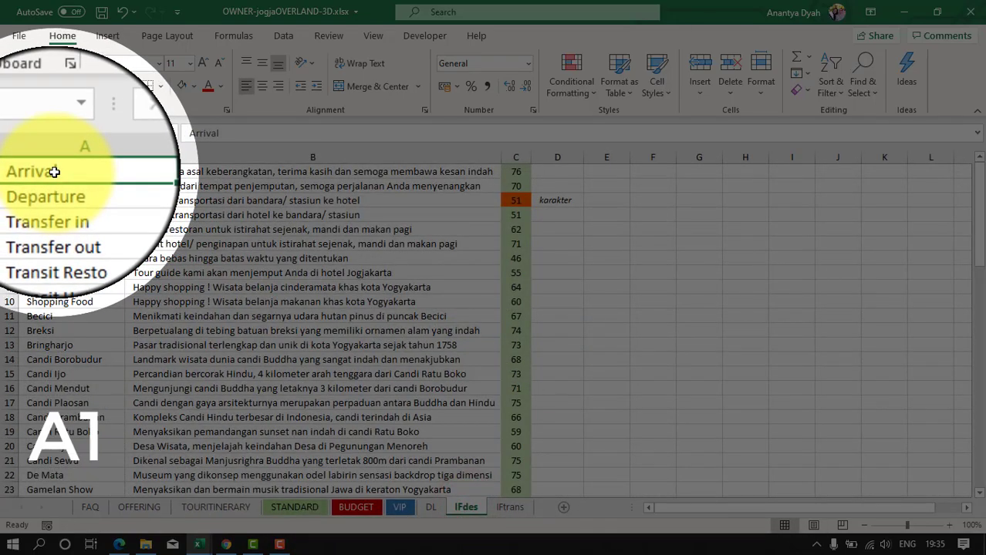
{"action": "mouse_move", "coordinate": [54, 171]}
{"action": "left_mouse_down"}
{"action": "mouse_move", "coordinate": [325, 335]}
{"action": "mouse_move", "coordinate": [371, 351]}
{"action": "left_mouse_up"}
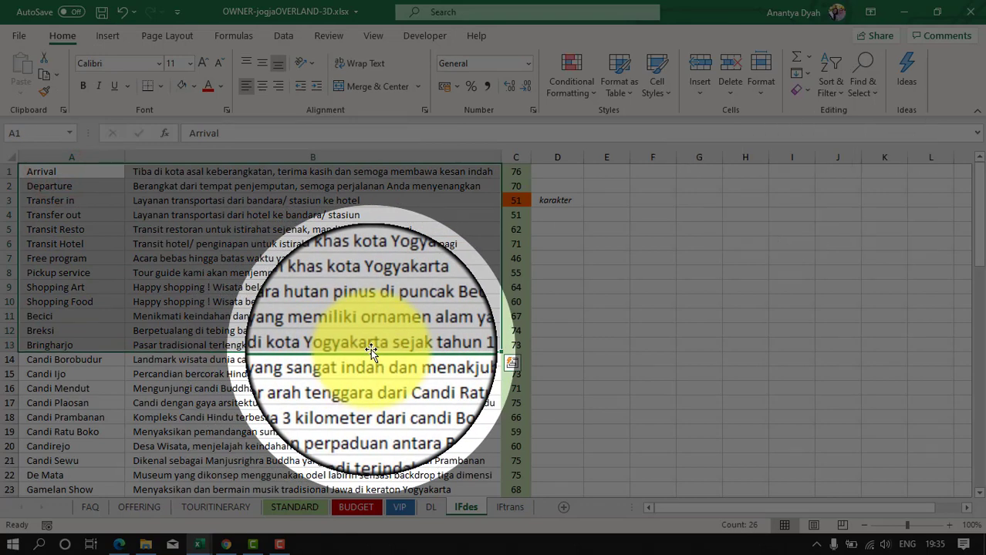
{"action": "left_click", "coordinate": [215, 509]}
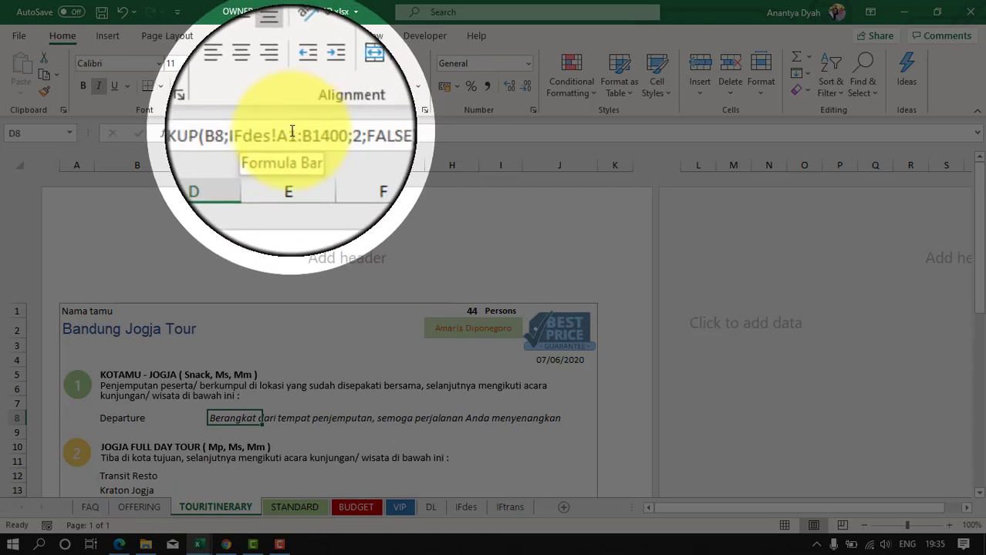
Make D8's table start absolute as IFdes!$A$1 with F4 and commit the formula
{"action": "left_click", "coordinate": [293, 133]}
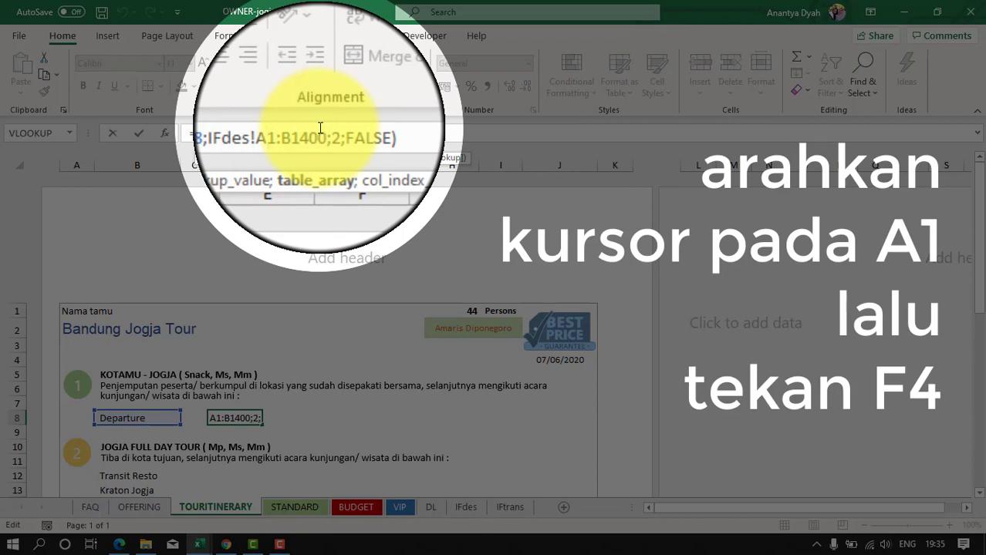
{"action": "key", "text": "F4"}
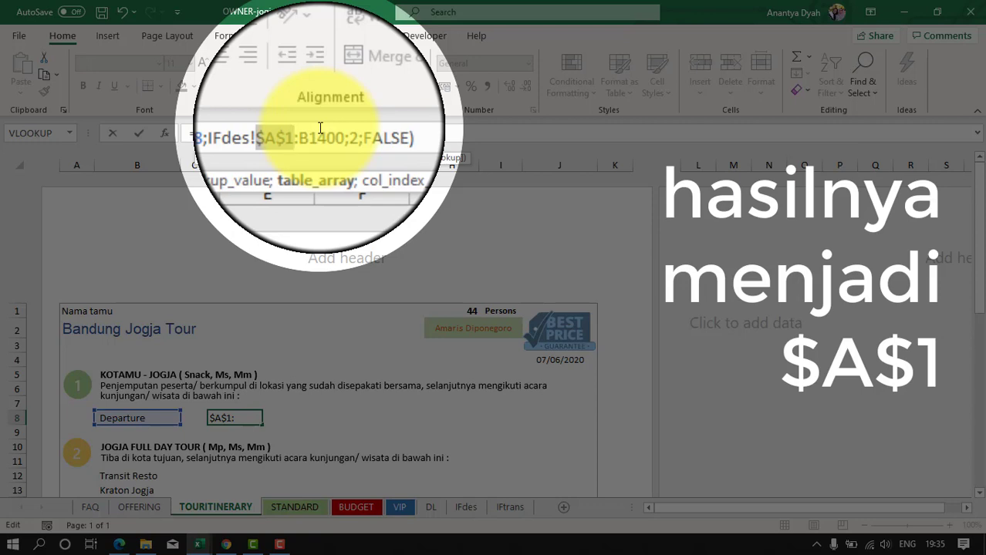
{"action": "left_click", "coordinate": [378, 134]}
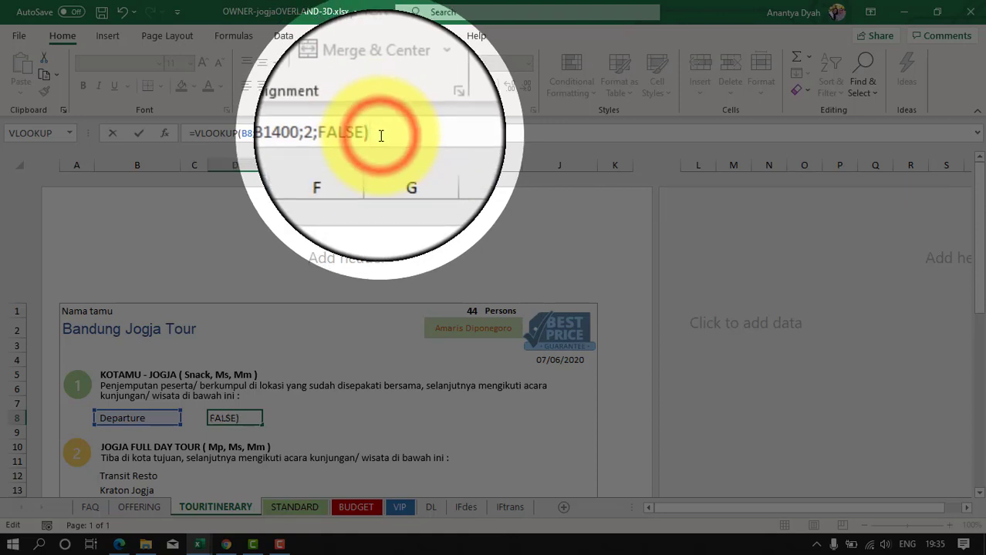
{"action": "key", "text": "Return"}
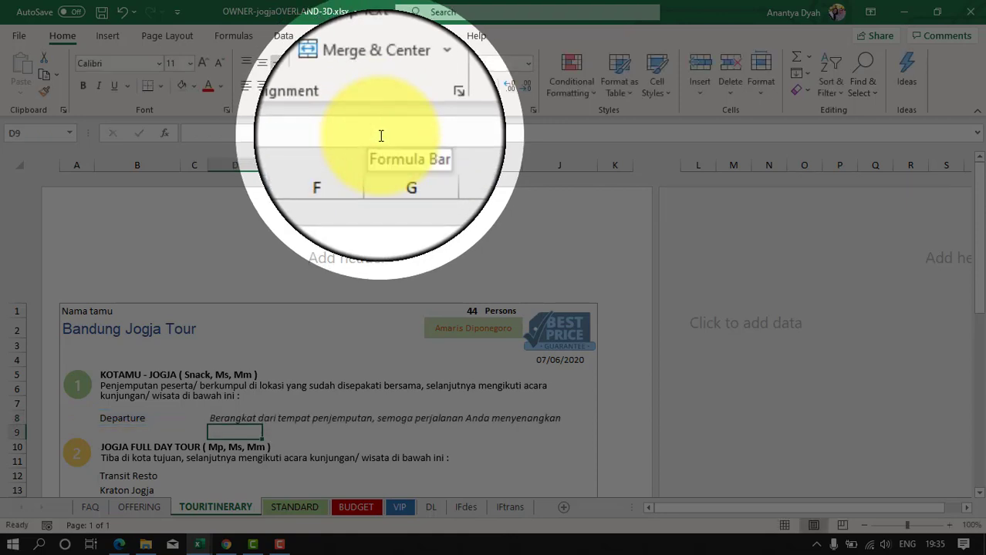
{"action": "scroll", "coordinate": [300, 263], "scroll_direction": "down", "scroll_amount": 5}
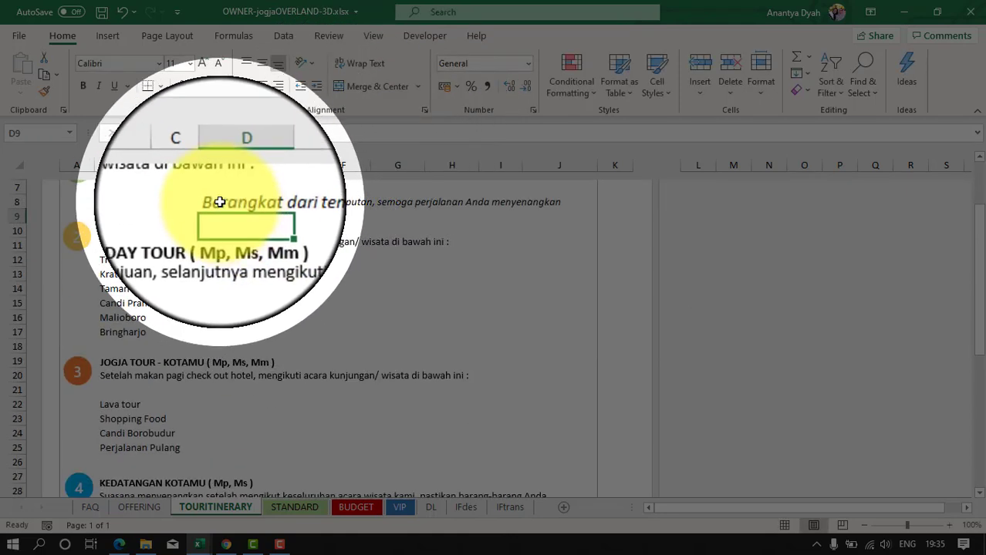
Copy D8's VLOOKUP into D12 and fill it down to D17, Transit Resto through Bringharjo
{"action": "left_click", "coordinate": [218, 202]}
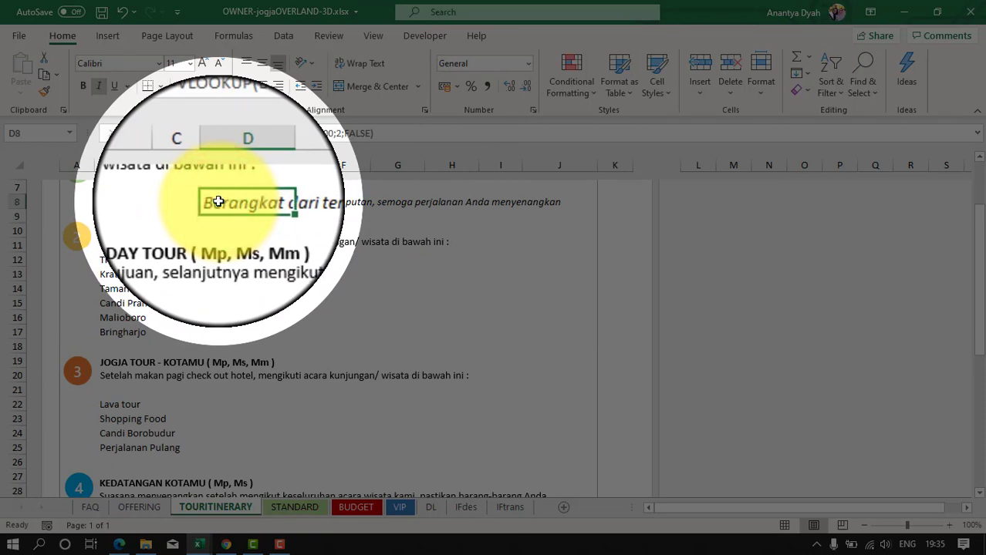
{"action": "key", "text": "ctrl+c"}
{"action": "key", "text": "ctrl+c"}
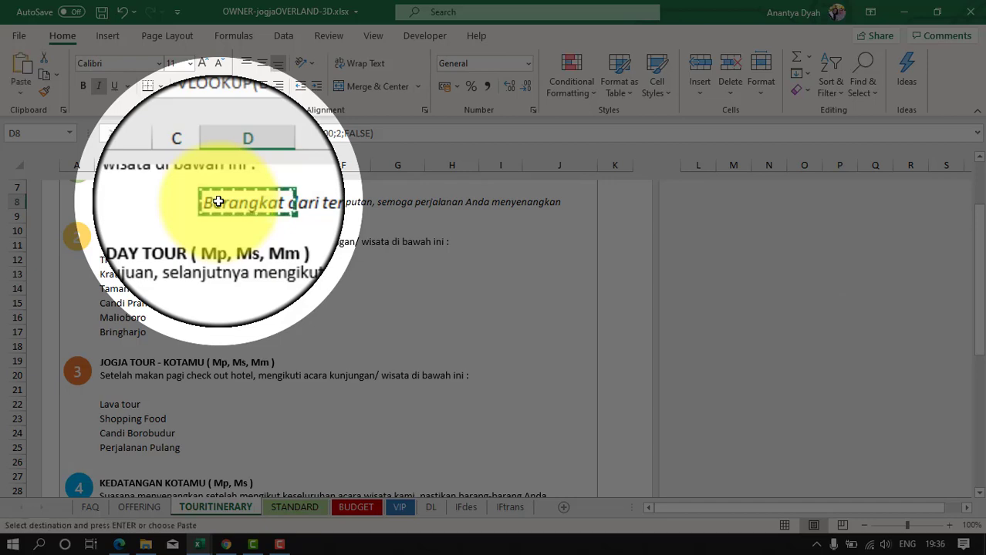
{"action": "left_click", "coordinate": [232, 264]}
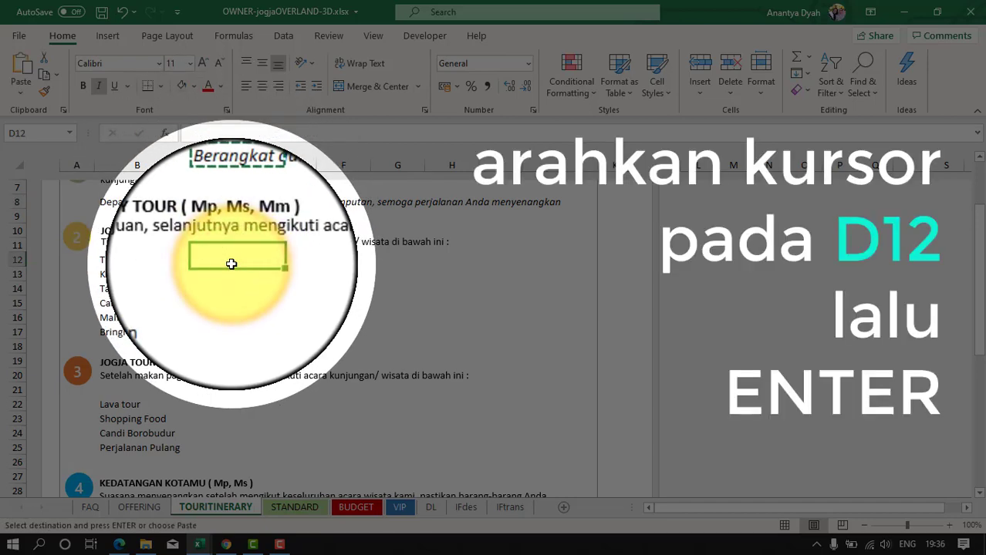
{"action": "key", "text": "Return"}
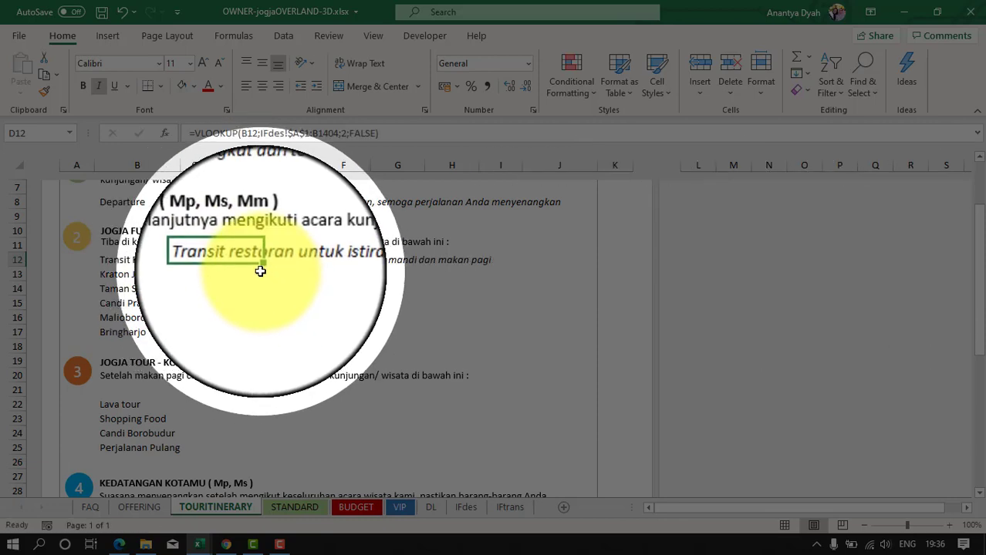
{"action": "left_click_drag", "start_coordinate": [262, 267], "coordinate": [270, 322]}
{"action": "left_click", "coordinate": [241, 304]}
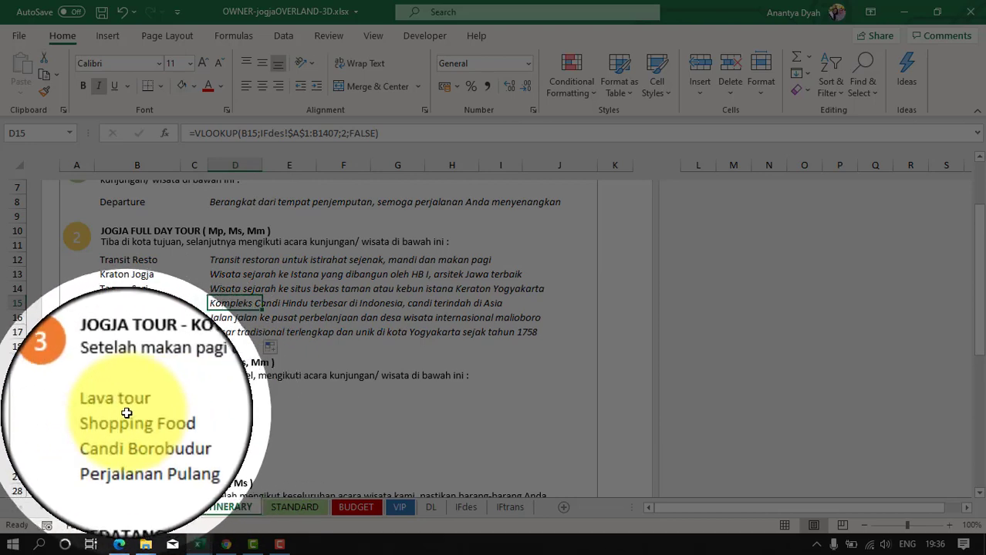
Copy the D14:D17 description formulas into D22:D25 for day 3, from Lava tour to Perjalanan Pulang
{"action": "left_click_drag", "start_coordinate": [139, 404], "coordinate": [127, 447]}
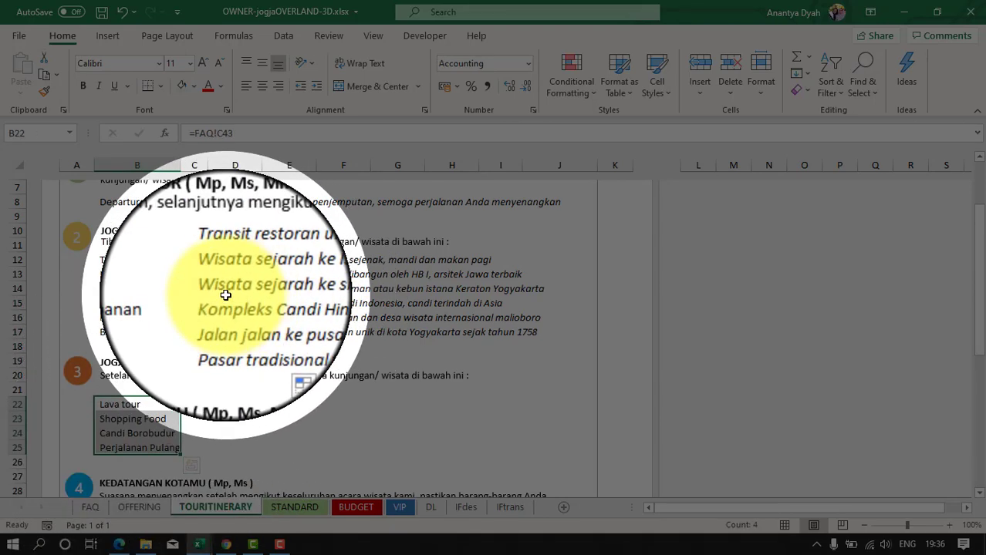
{"action": "left_click_drag", "start_coordinate": [223, 289], "coordinate": [224, 326]}
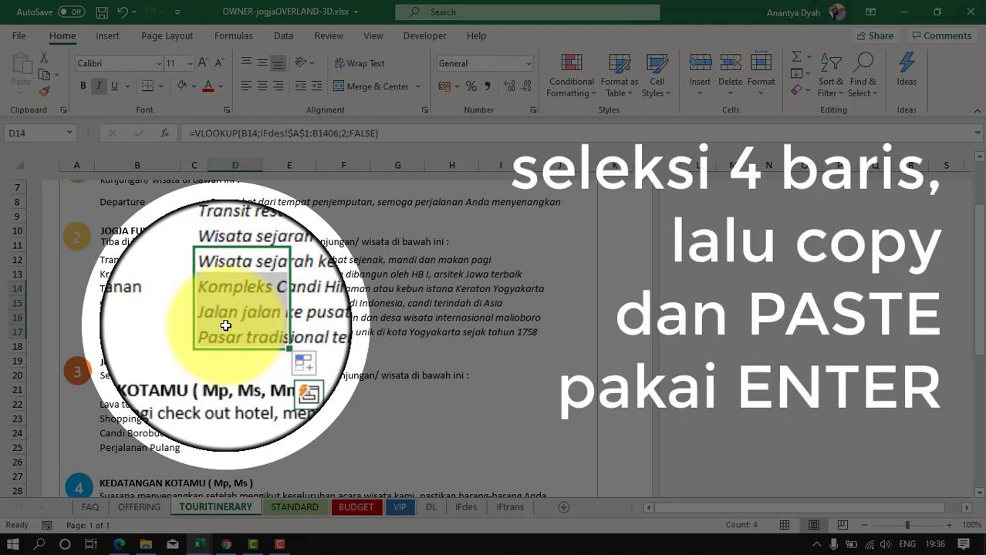
{"action": "key", "text": "ctrl+c"}
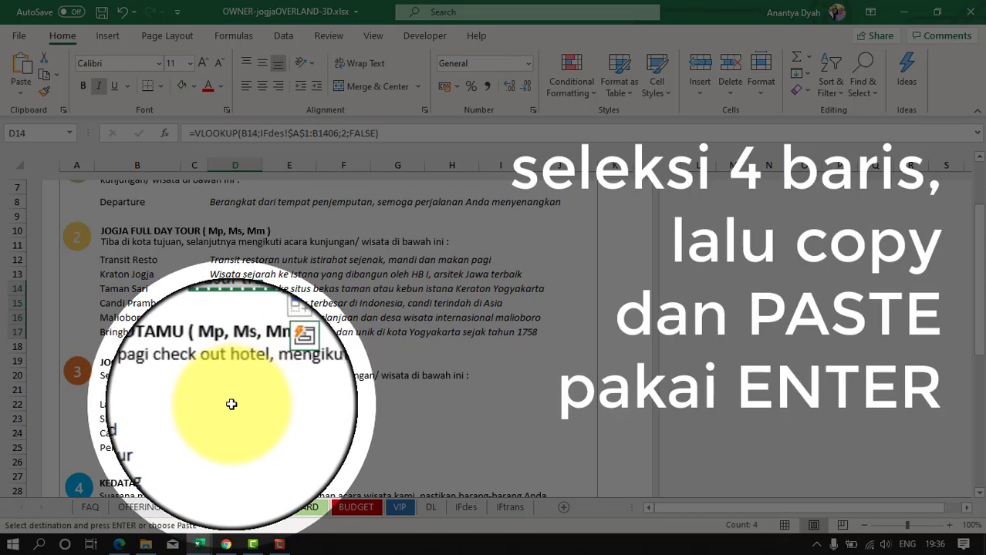
{"action": "left_click", "coordinate": [227, 405]}
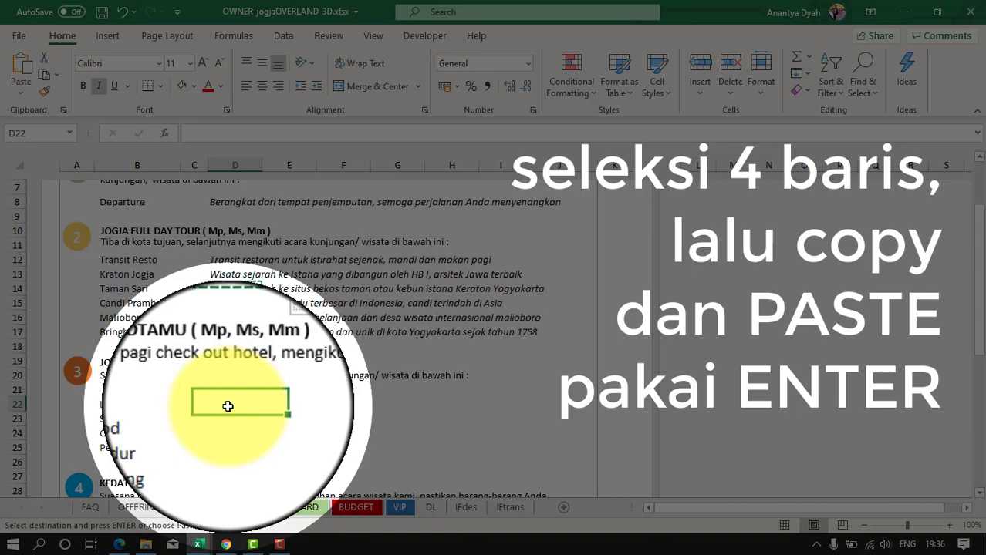
{"action": "key", "text": "Return"}
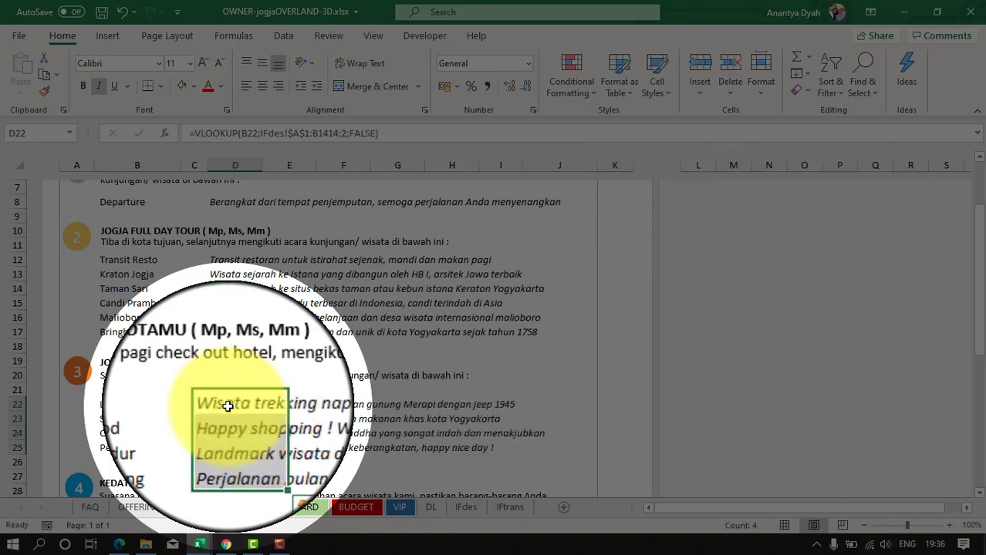
{"action": "scroll", "coordinate": [232, 407], "scroll_direction": "down", "scroll_amount": 2}
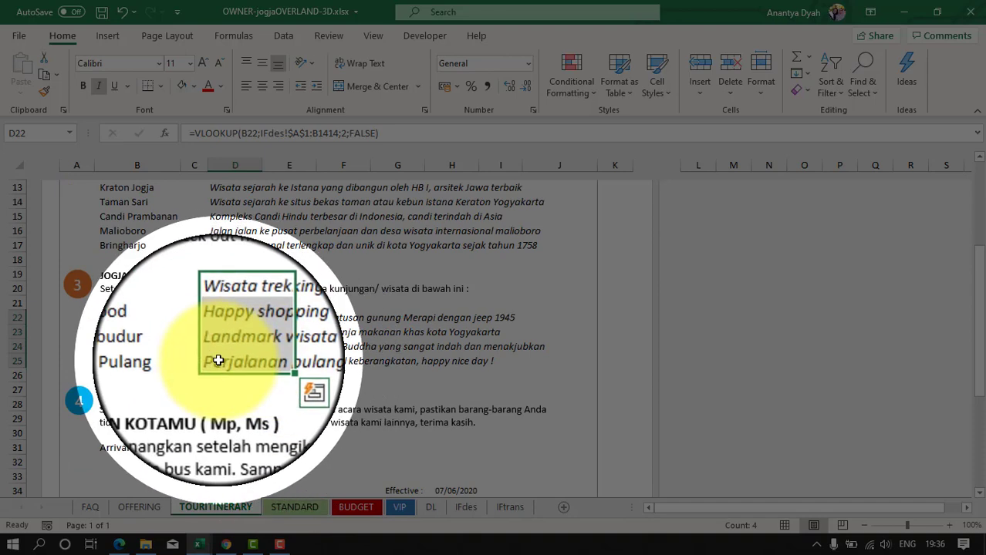
{"action": "left_click", "coordinate": [219, 361]}
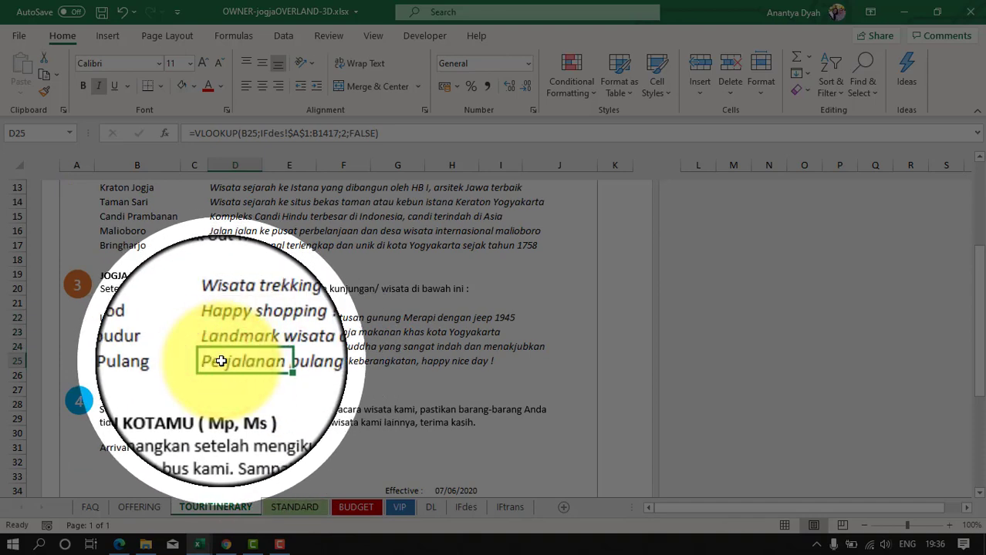
Copy D25's VLOOKUP formula into D31 for Arrival, then review the hotel name formula in H2
{"action": "key", "text": "ctrl+c"}
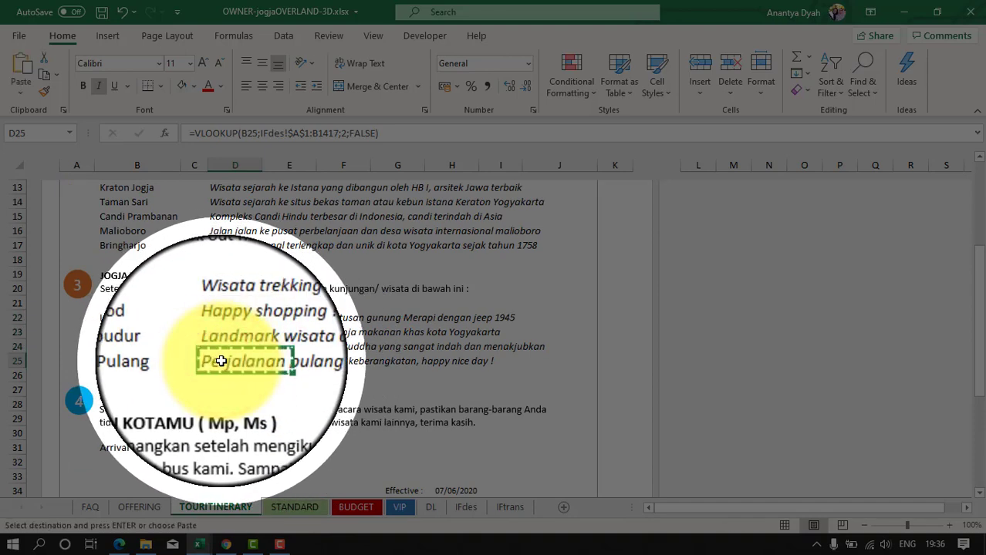
{"action": "left_click", "coordinate": [220, 451]}
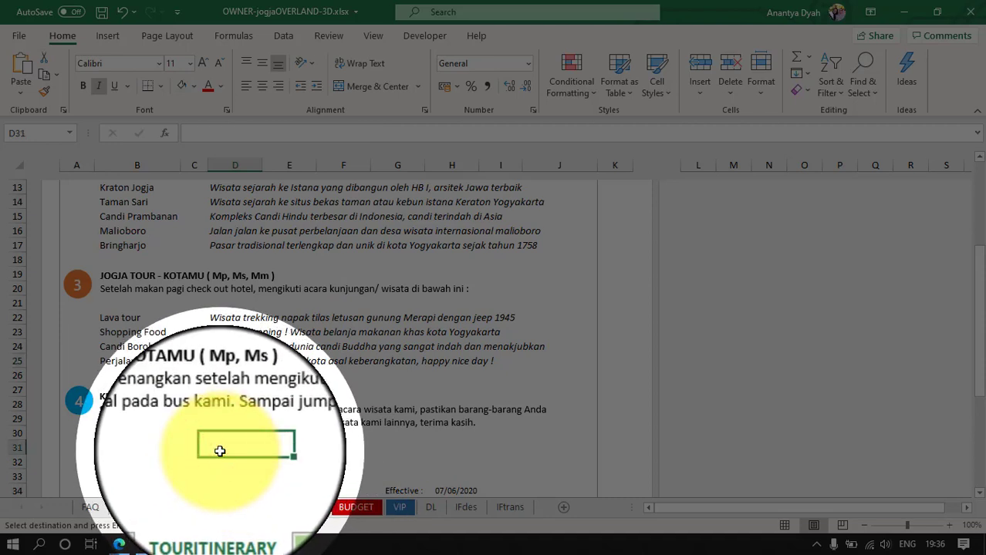
{"action": "key", "text": "Return"}
{"action": "scroll", "coordinate": [222, 451], "scroll_direction": "up", "scroll_amount": 7}
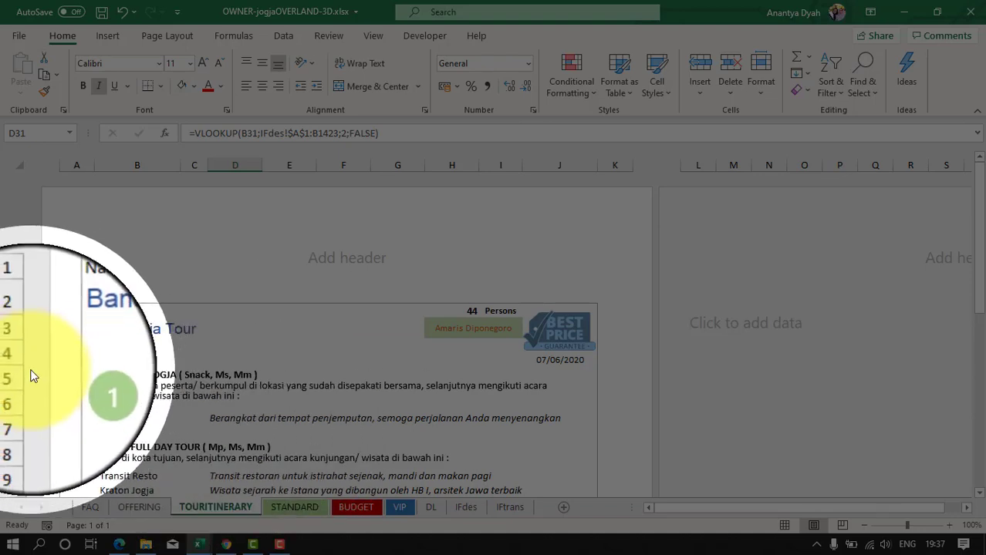
{"action": "left_click", "coordinate": [466, 333]}
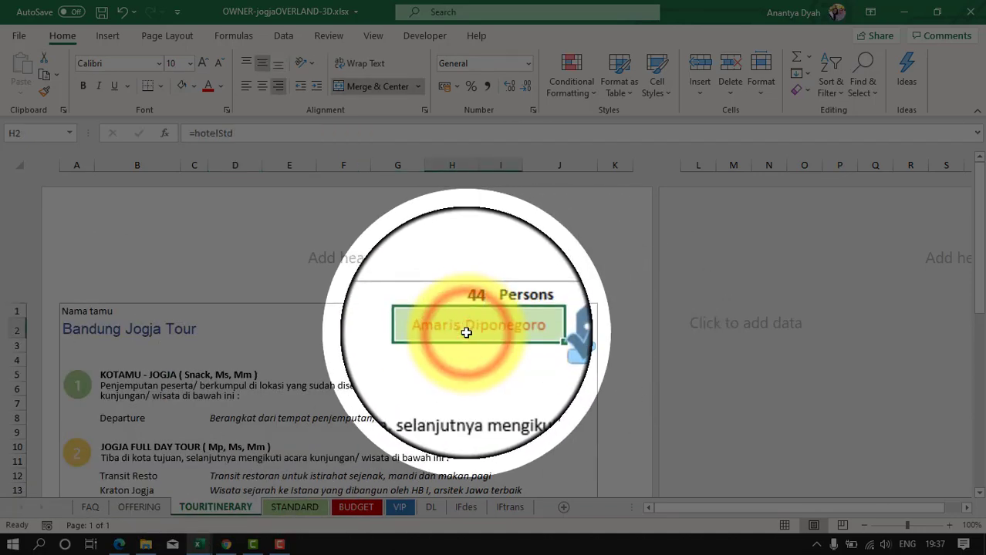